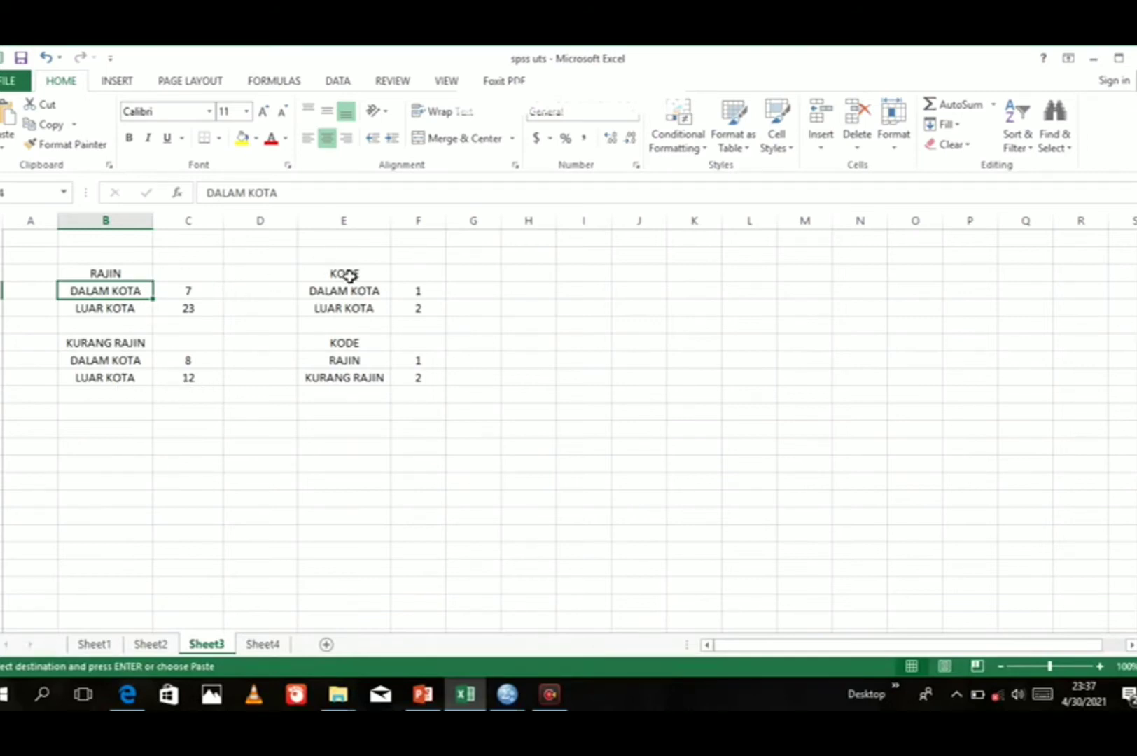
Review the numeric codes for DALAM KOTA, LUAR KOTA, RAJIN and KURANG RAJIN in the two KODE tables on Sheet3.
{"action": "left_click", "coordinate": [349, 277]}
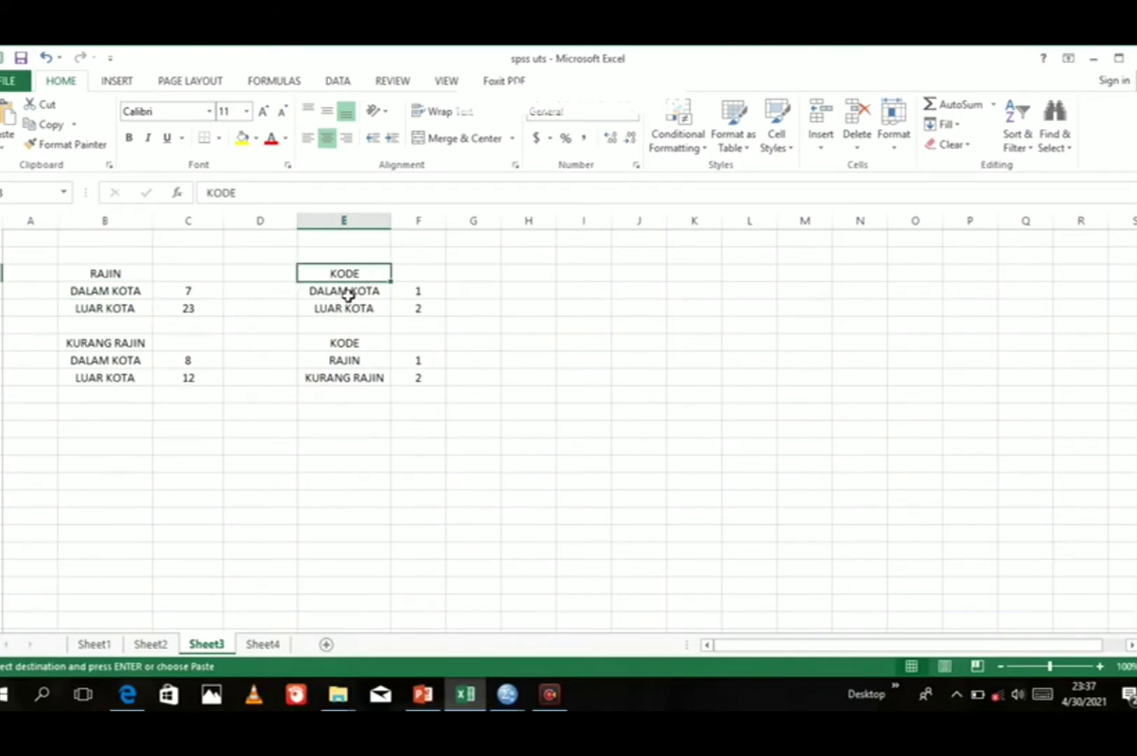
{"action": "left_click", "coordinate": [348, 293]}
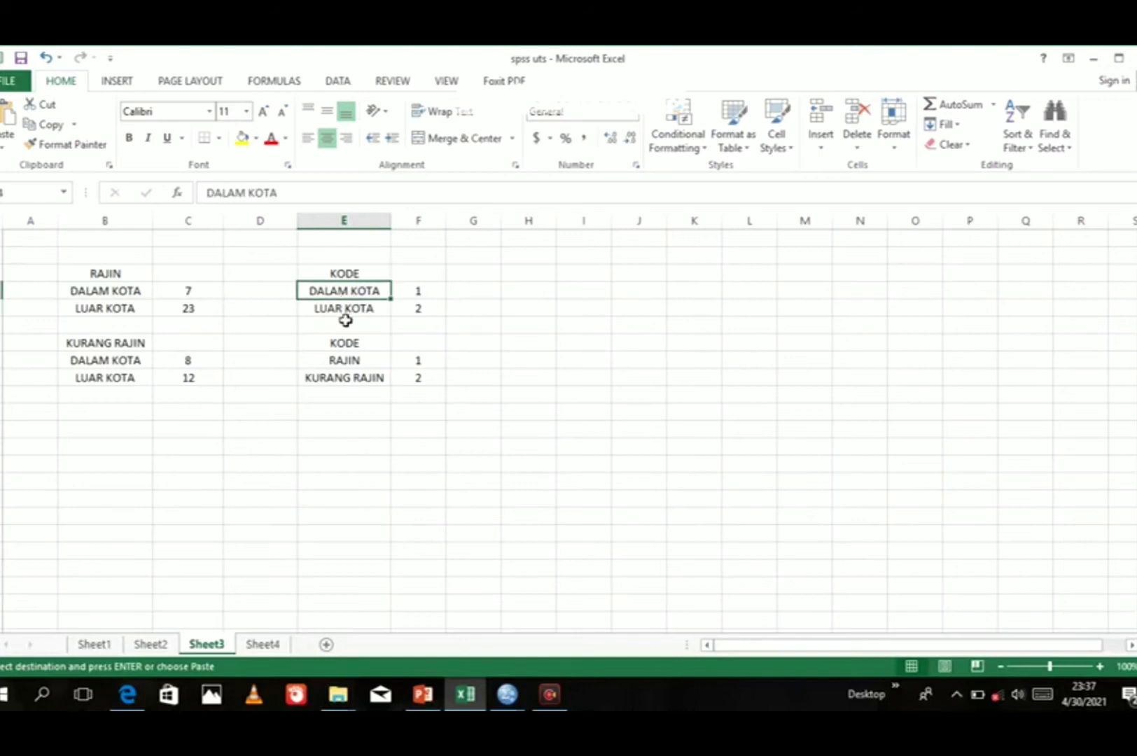
{"action": "left_click", "coordinate": [343, 310]}
{"action": "left_click", "coordinate": [341, 296]}
{"action": "left_click", "coordinate": [366, 313]}
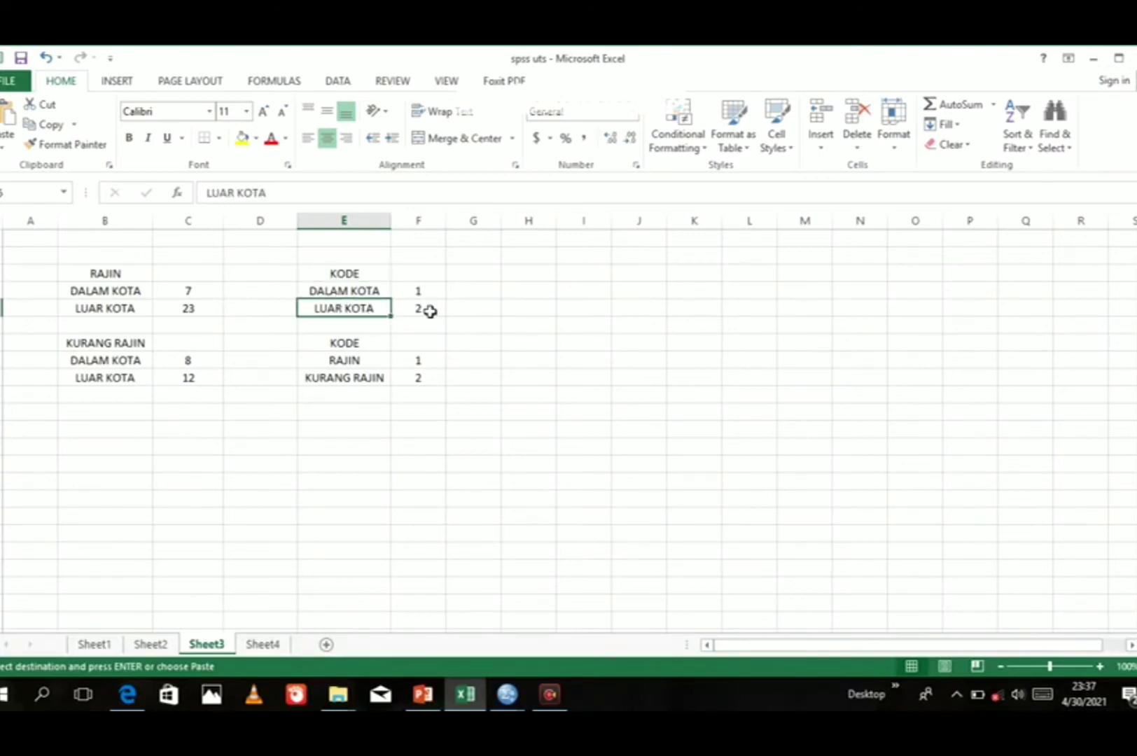
{"action": "left_click", "coordinate": [363, 362]}
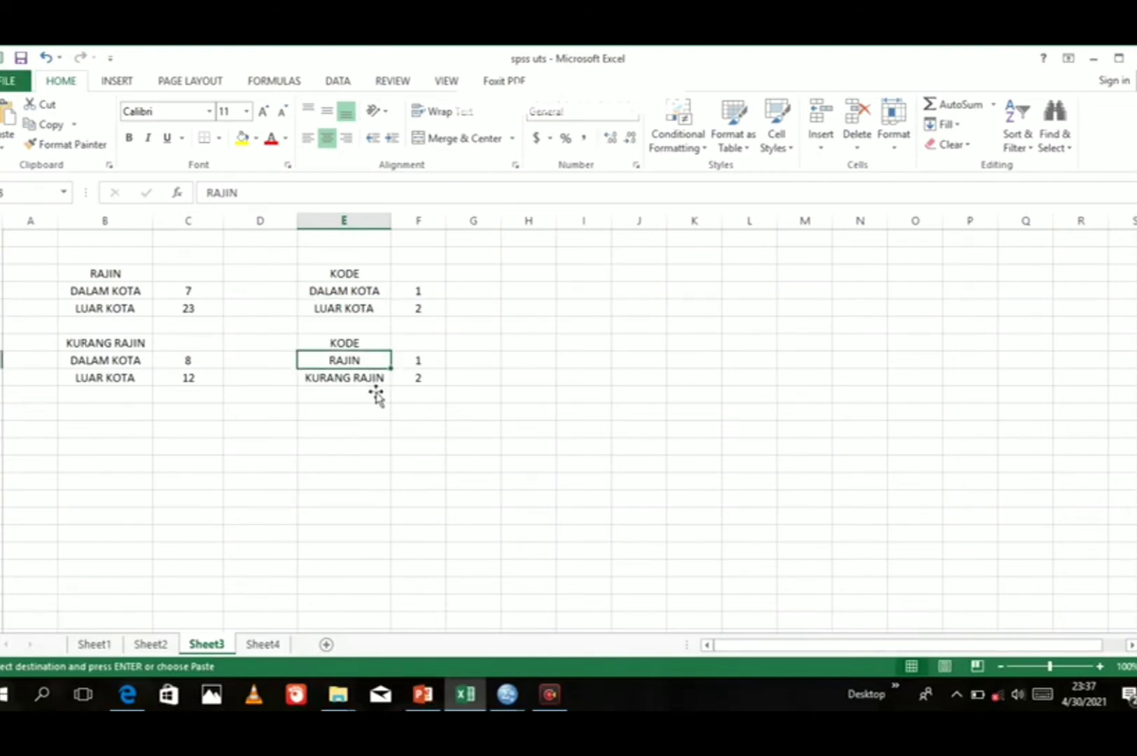
{"action": "left_click", "coordinate": [378, 381]}
{"action": "left_click", "coordinate": [419, 381]}
{"action": "type", "text": "2"}
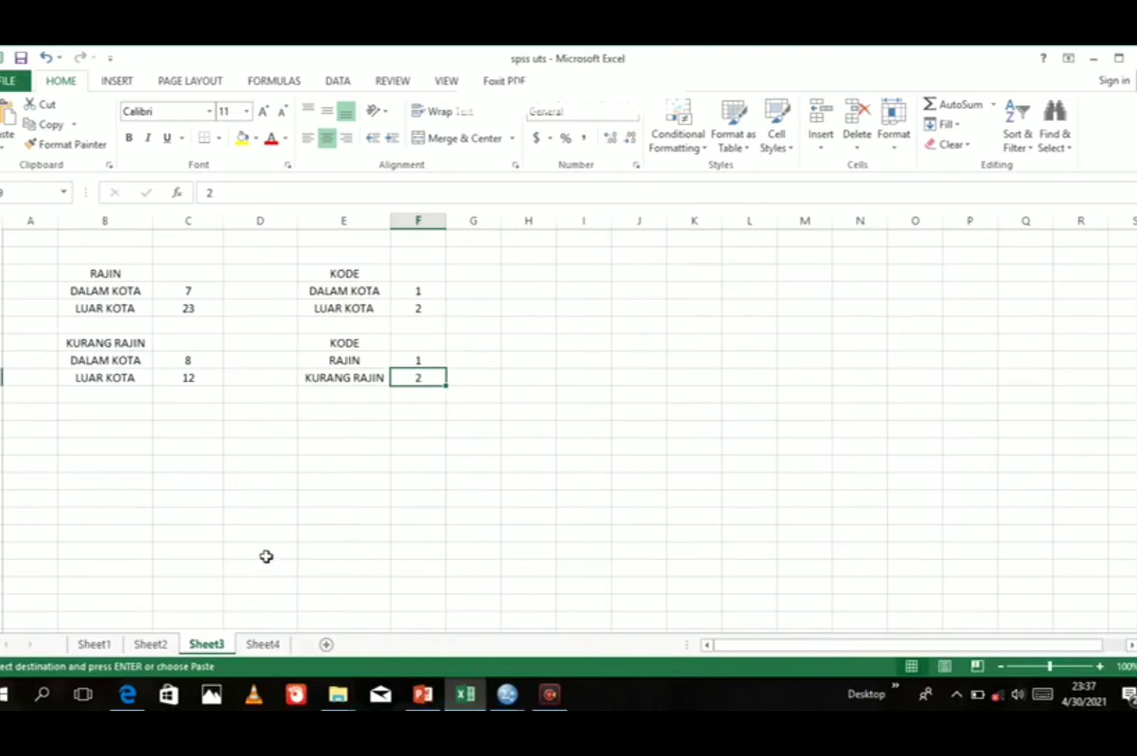
Examine the coded respondent rows on Sheet4, comparing each worker origin and diligence category with its numeric code.
{"action": "left_click", "coordinate": [263, 644]}
{"action": "key", "text": "ctrl+v"}
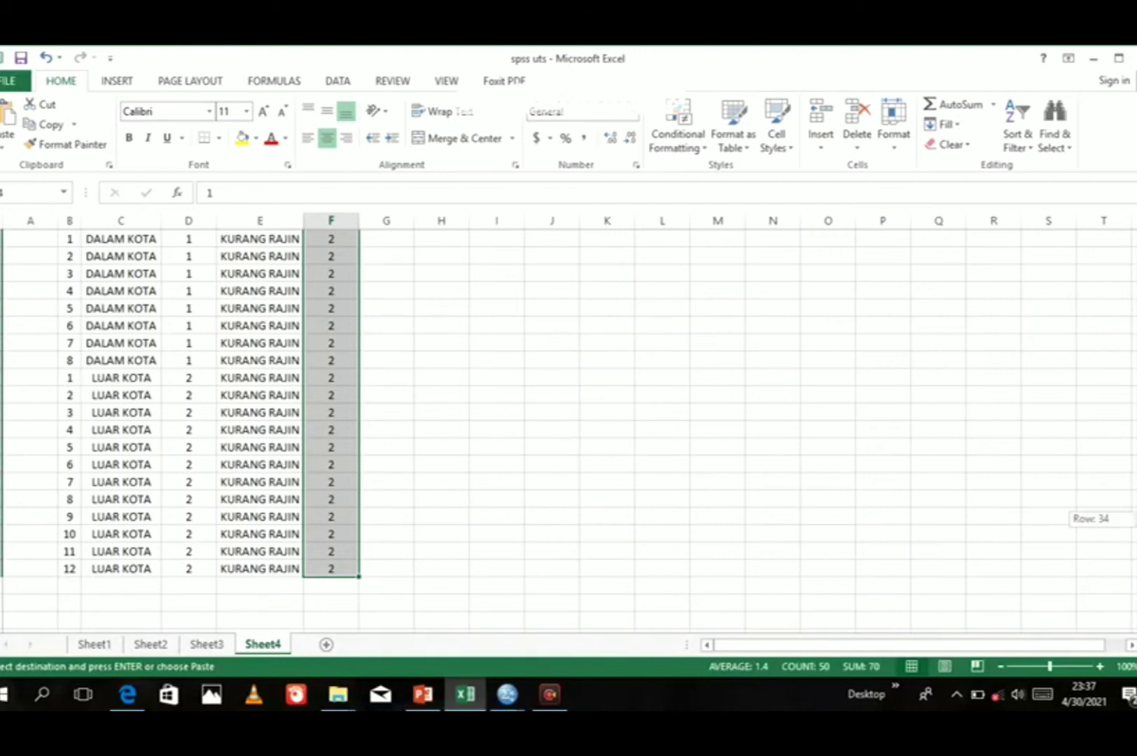
{"action": "scroll", "coordinate": [560, 420], "scroll_direction": "up", "scroll_amount": 7}
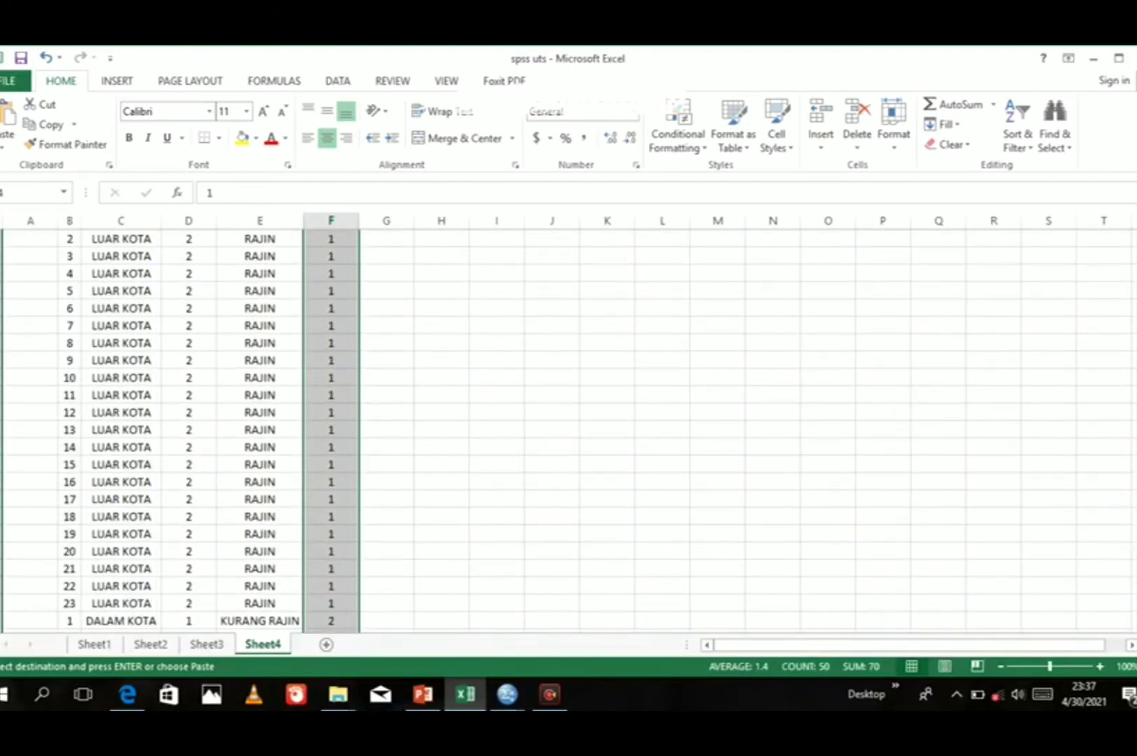
{"action": "scroll", "coordinate": [569, 432], "scroll_direction": "up", "scroll_amount": 4}
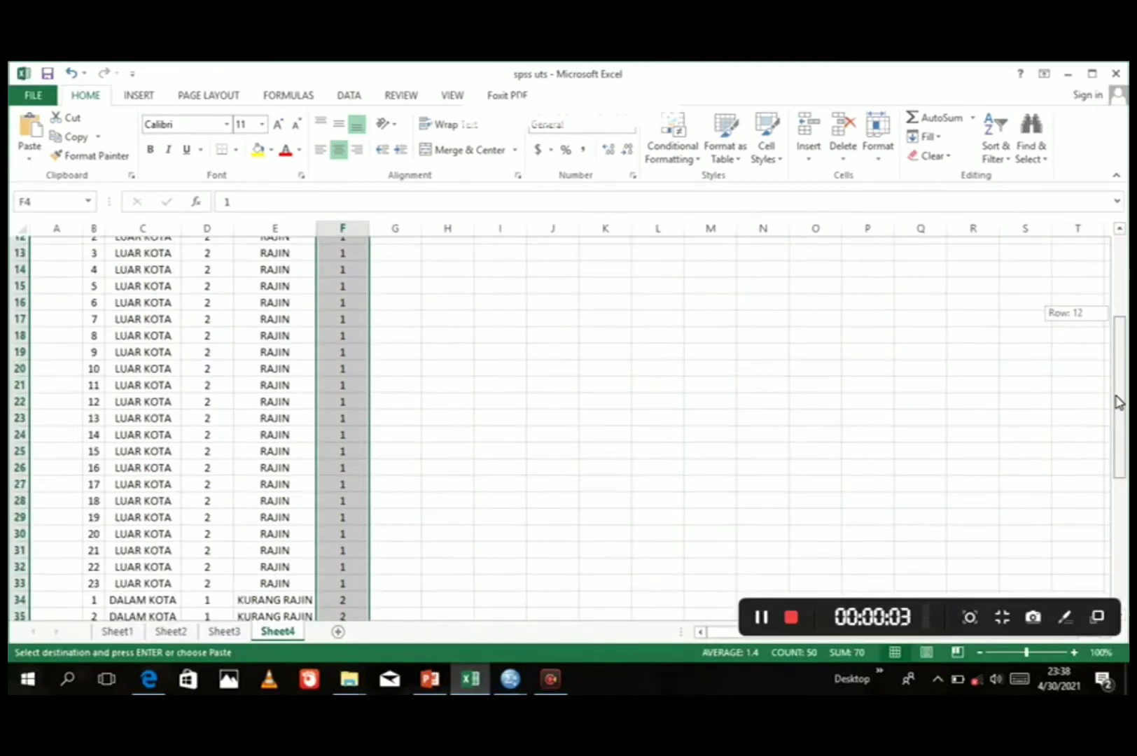
{"action": "left_click_drag", "start_coordinate": [1116, 397], "coordinate": [1118, 483]}
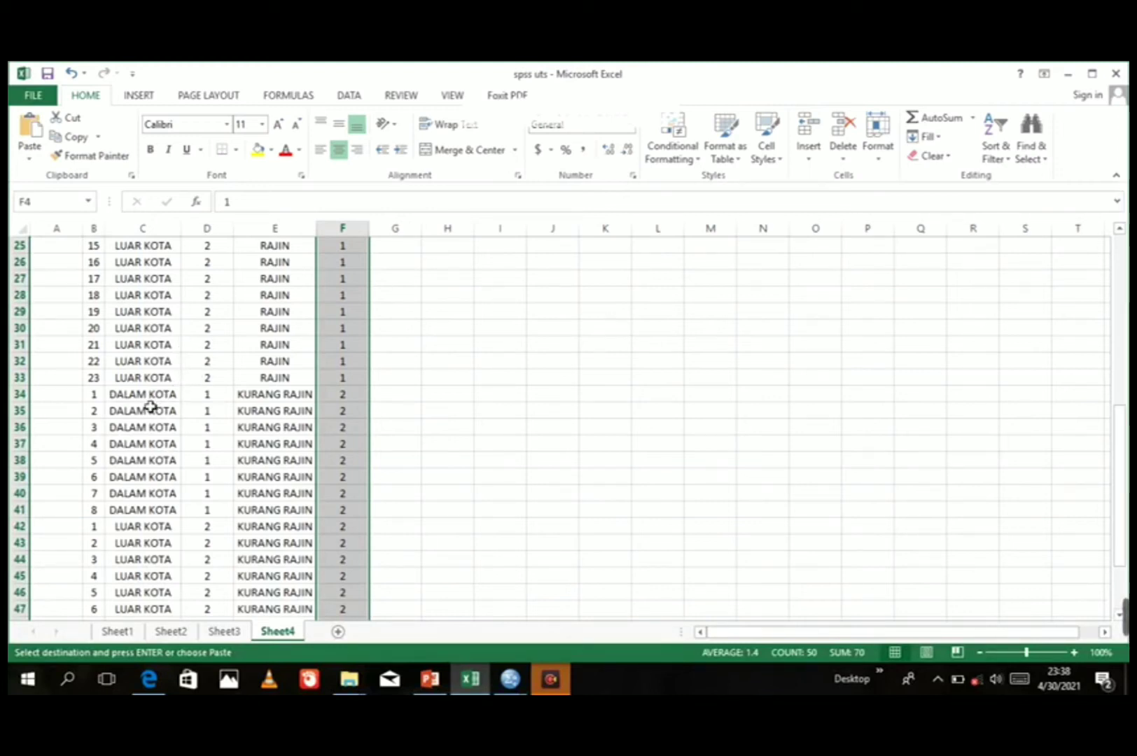
{"action": "left_click", "coordinate": [208, 512]}
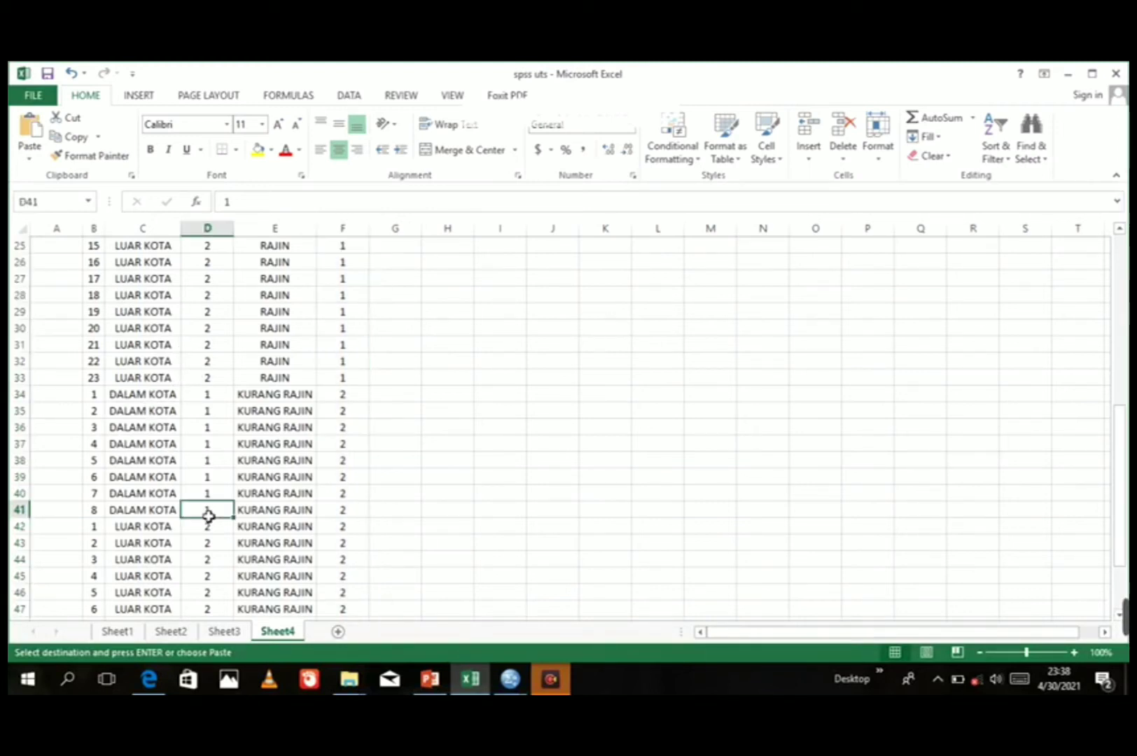
{"action": "left_click", "coordinate": [258, 395]}
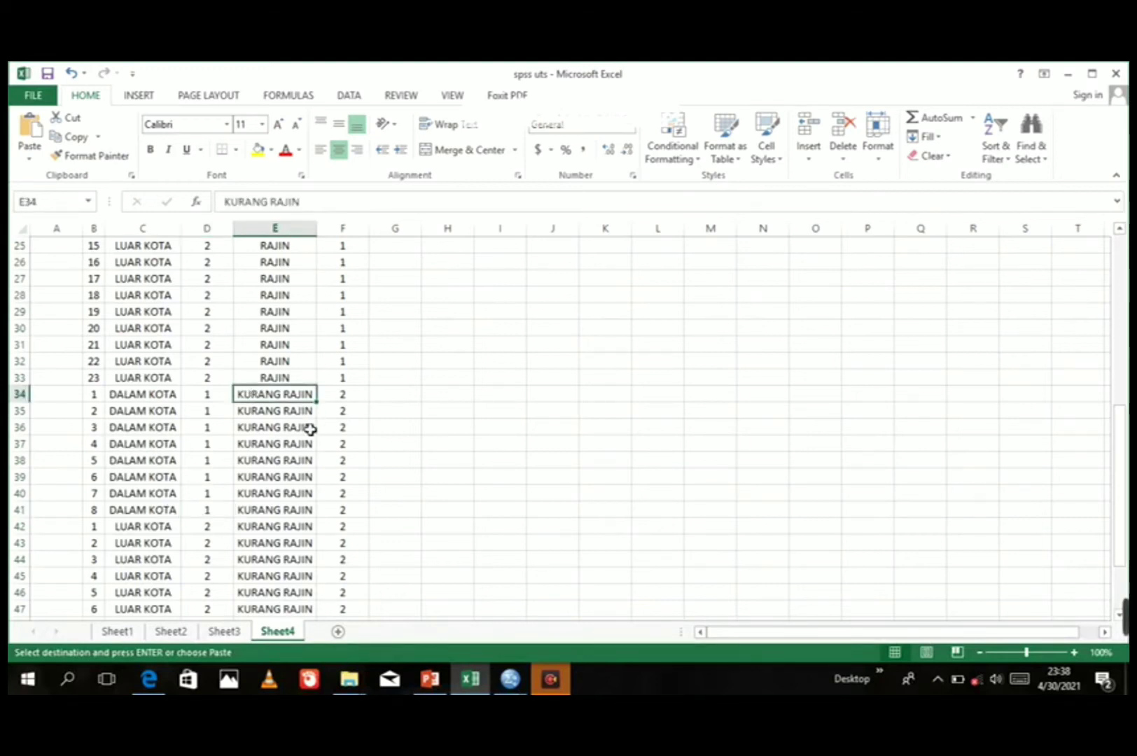
{"action": "left_click", "coordinate": [188, 532]}
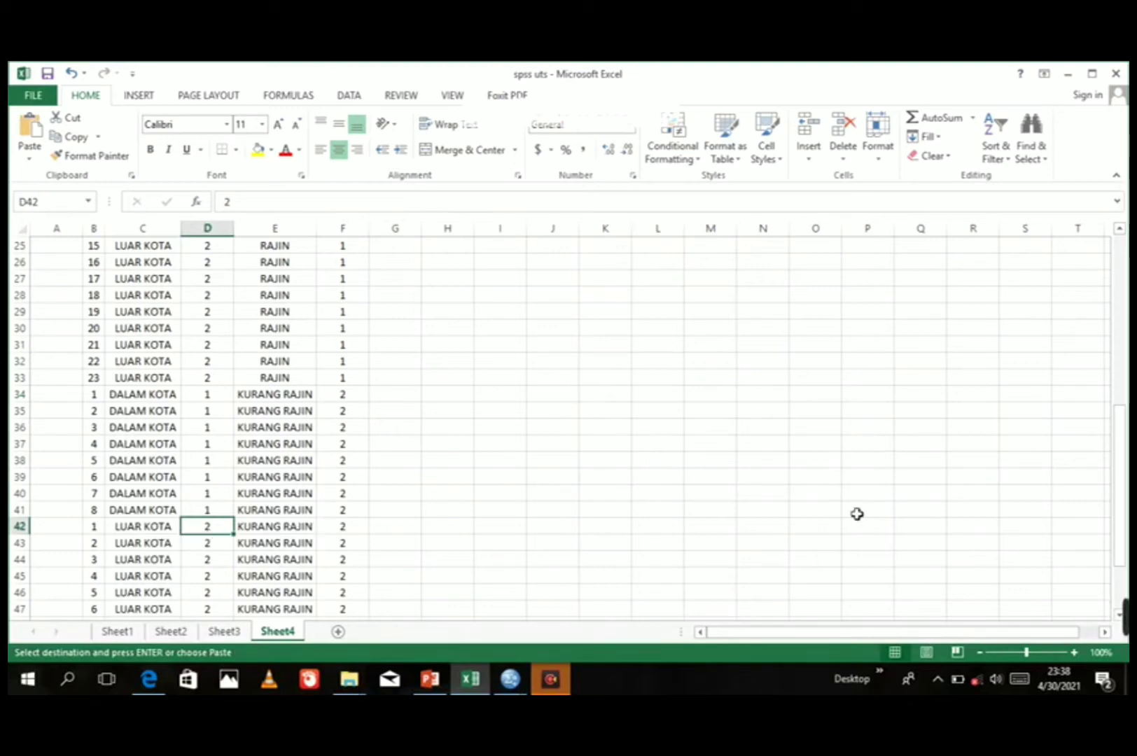
{"action": "left_click_drag", "start_coordinate": [1123, 502], "coordinate": [1126, 531]}
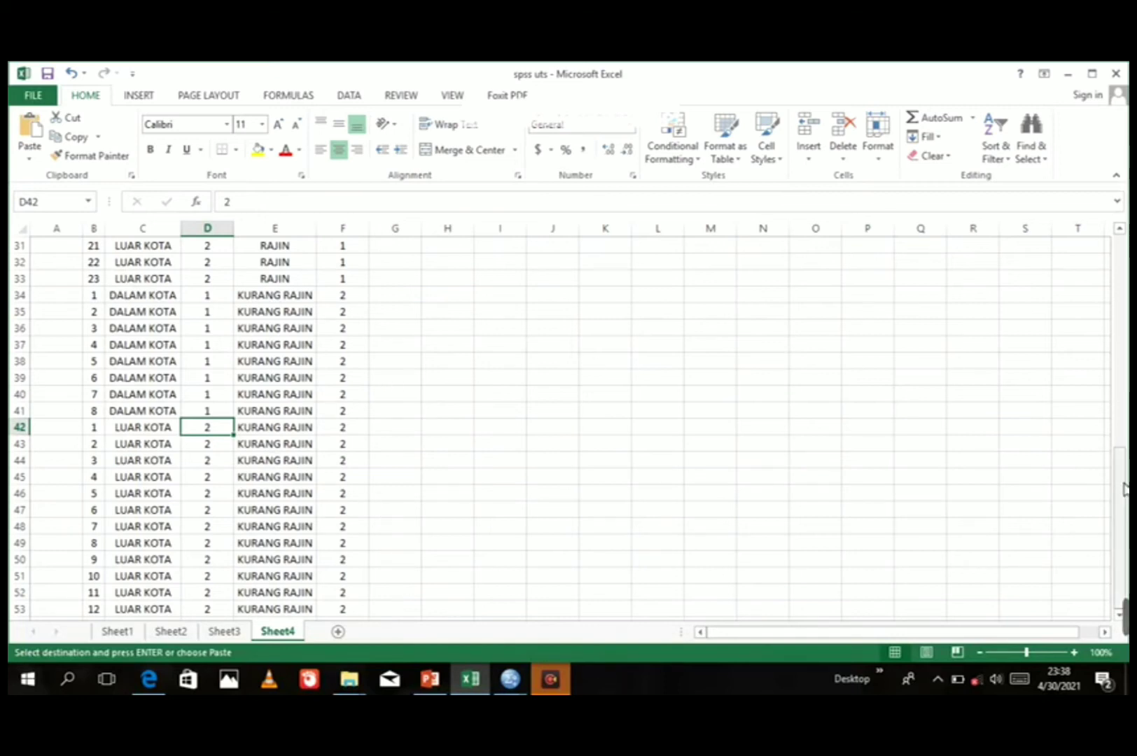
{"action": "left_click_drag", "start_coordinate": [1123, 488], "coordinate": [1117, 348]}
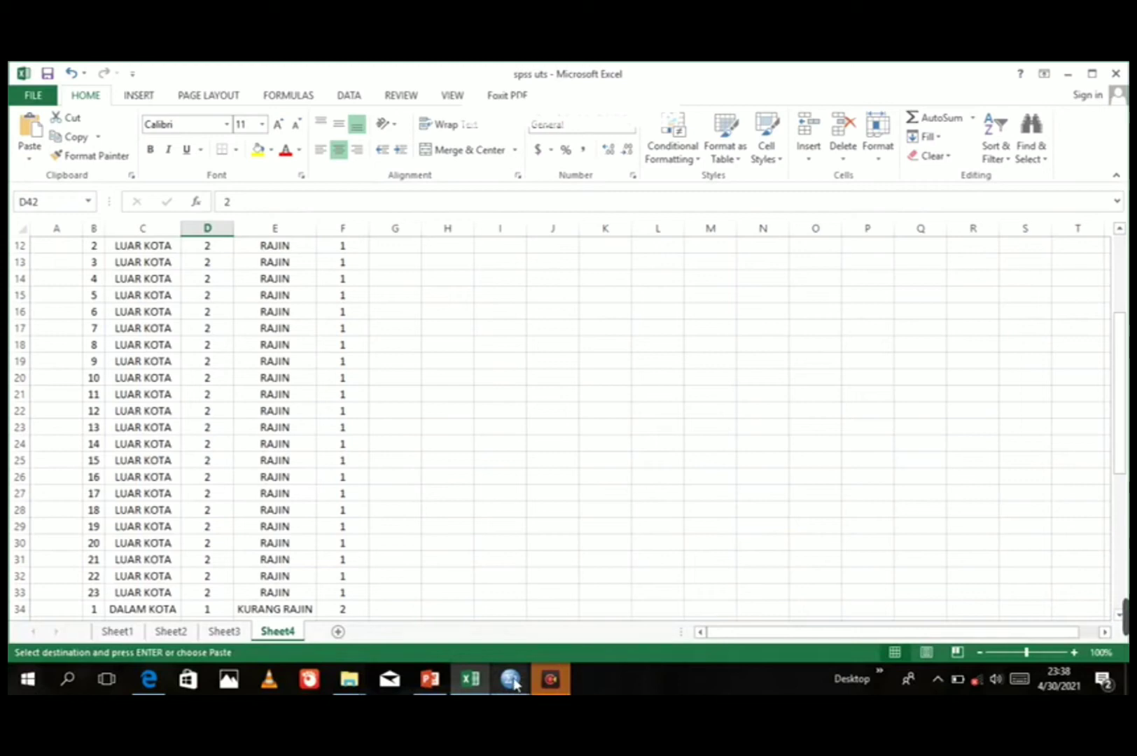
Switch to the SPSS Data Editor and define two variables named ASAL and KERAJINAN.
{"action": "mouse_move", "coordinate": [515, 683]}
{"action": "left_click", "coordinate": [782, 600]}
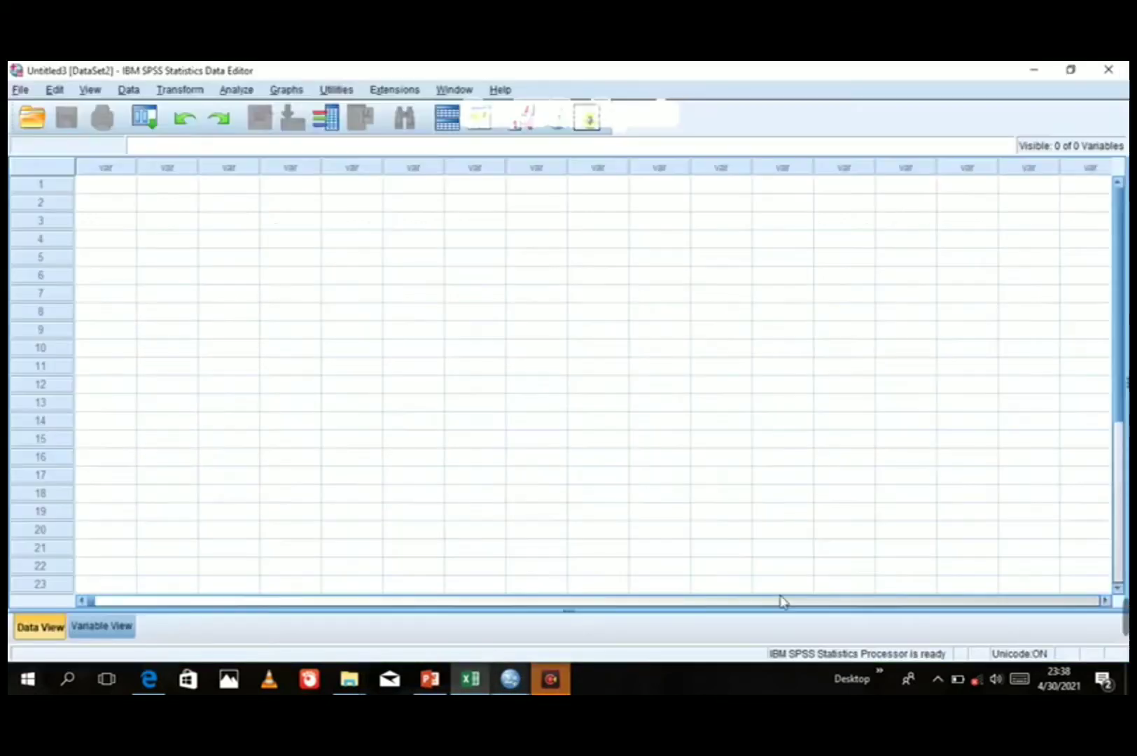
{"action": "left_click", "coordinate": [100, 627]}
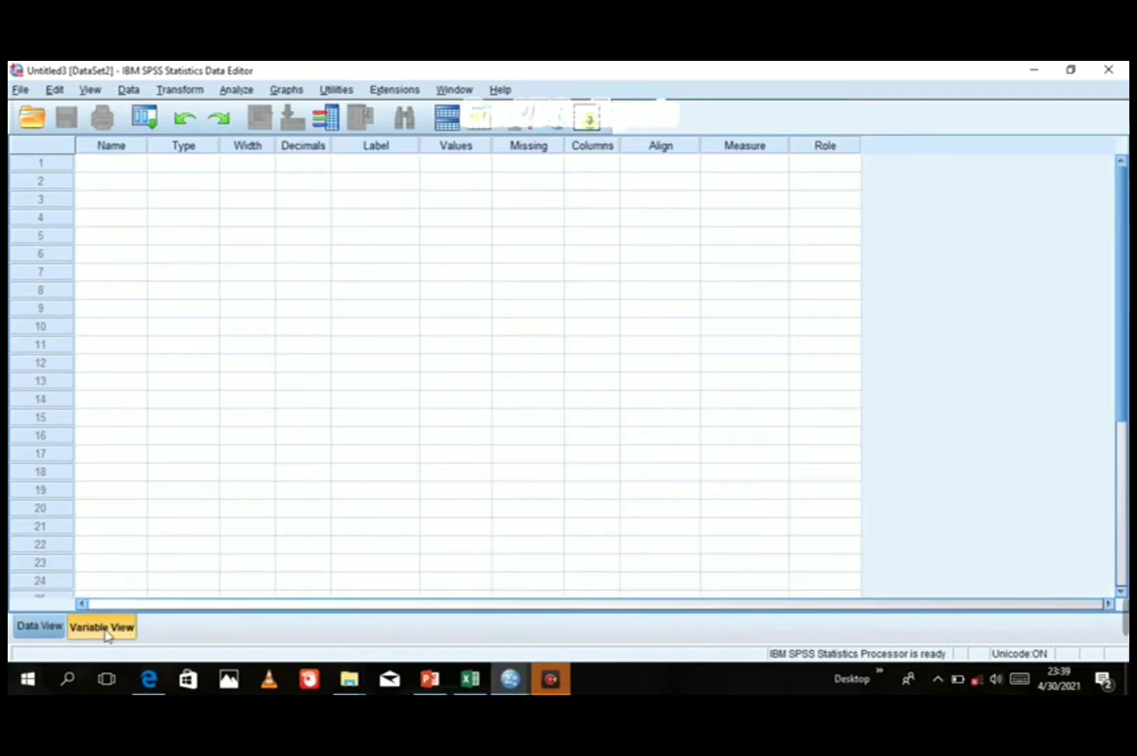
{"action": "left_click", "coordinate": [108, 165]}
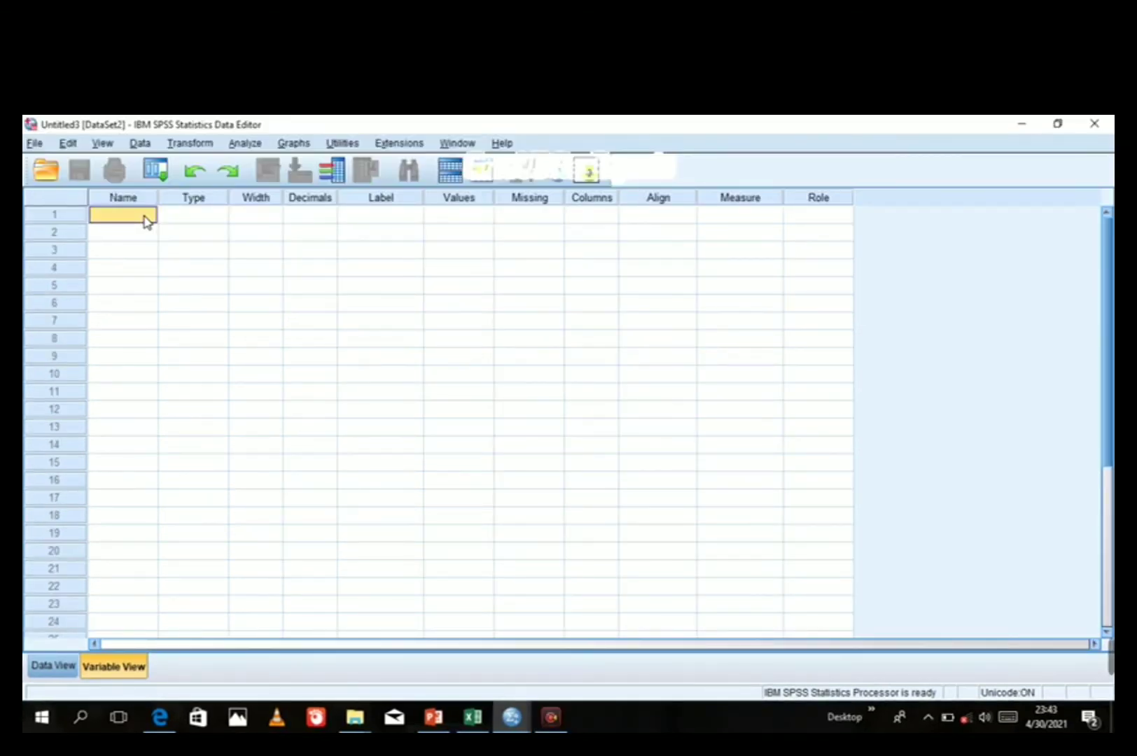
{"action": "left_click", "coordinate": [147, 222]}
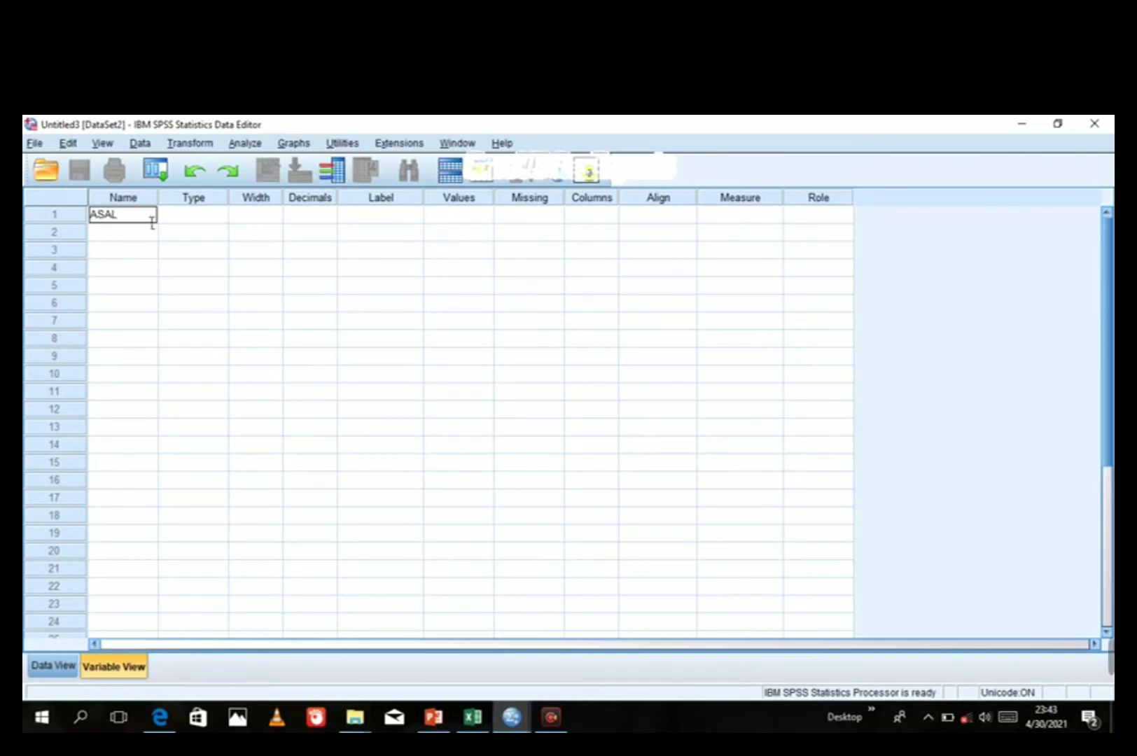
{"action": "left_click", "coordinate": [114, 237]}
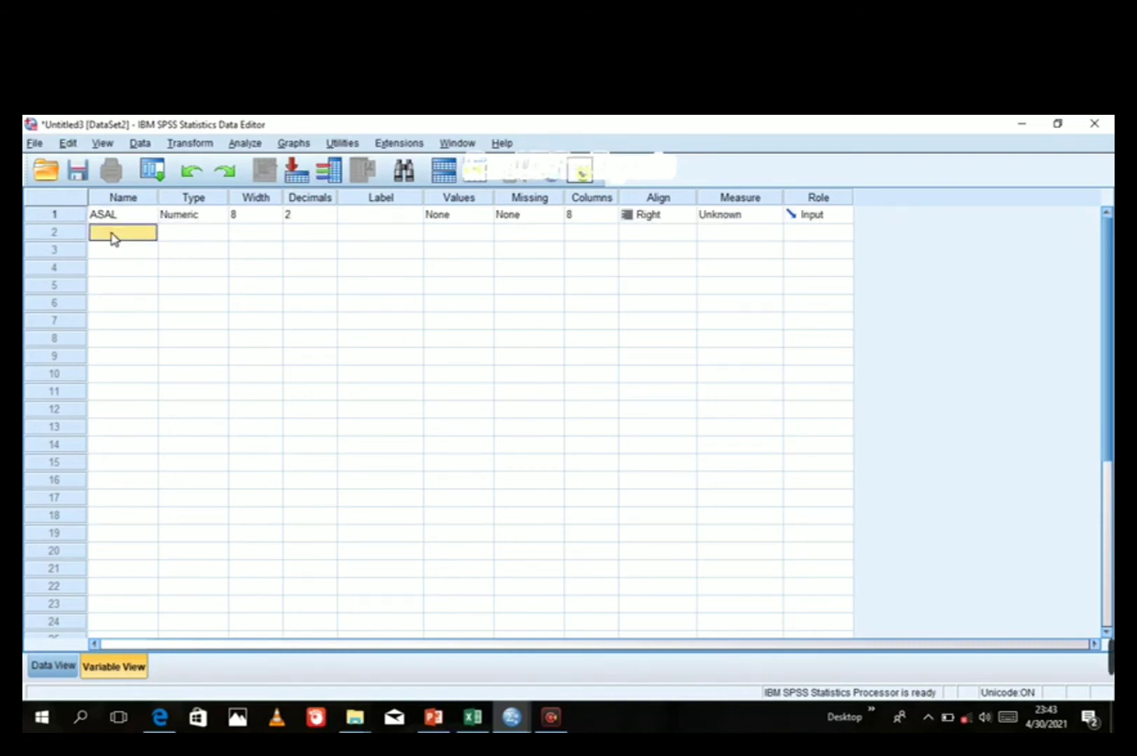
{"action": "type", "text": "KERAJINAN"}
Set the decimals of both the ASAL and KERAJINAN variables to 0.
{"action": "left_click", "coordinate": [362, 219]}
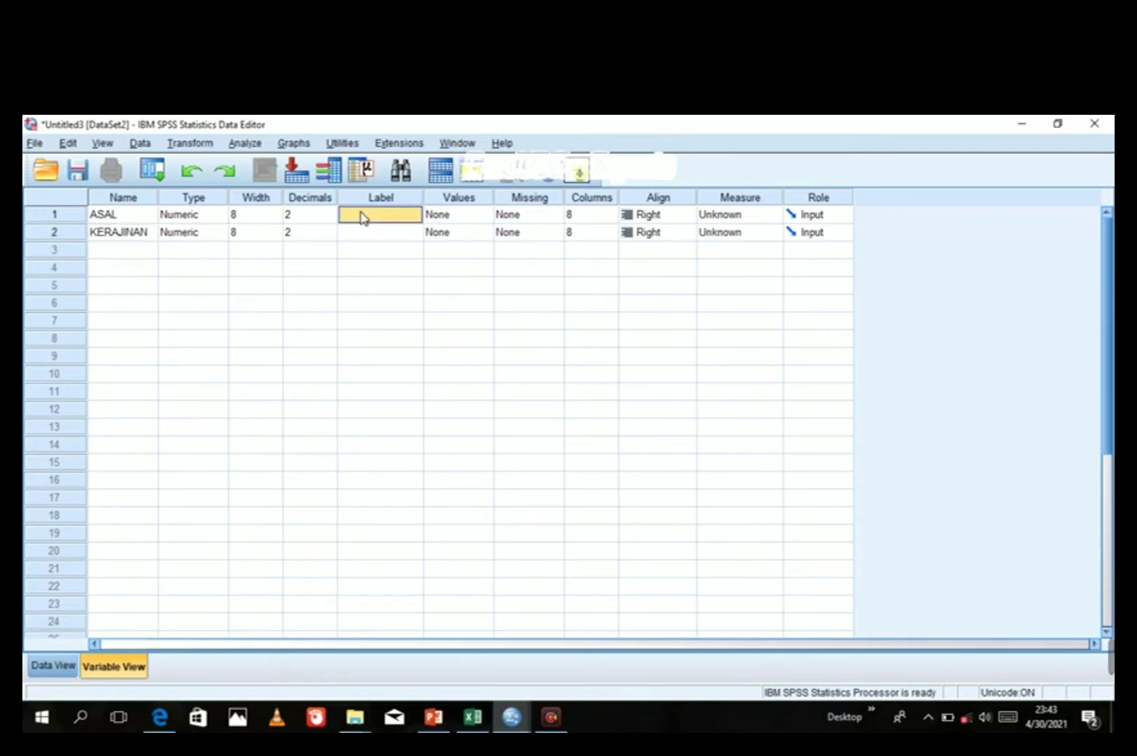
{"action": "left_click", "coordinate": [309, 221]}
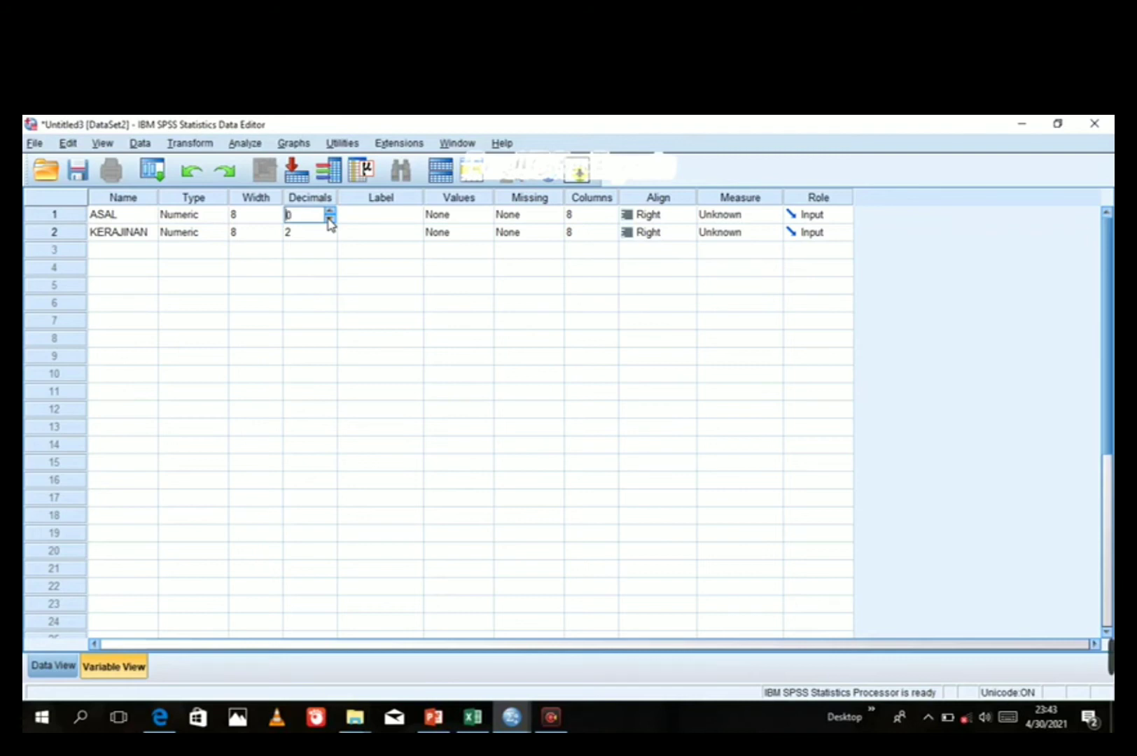
{"action": "left_click", "coordinate": [311, 232]}
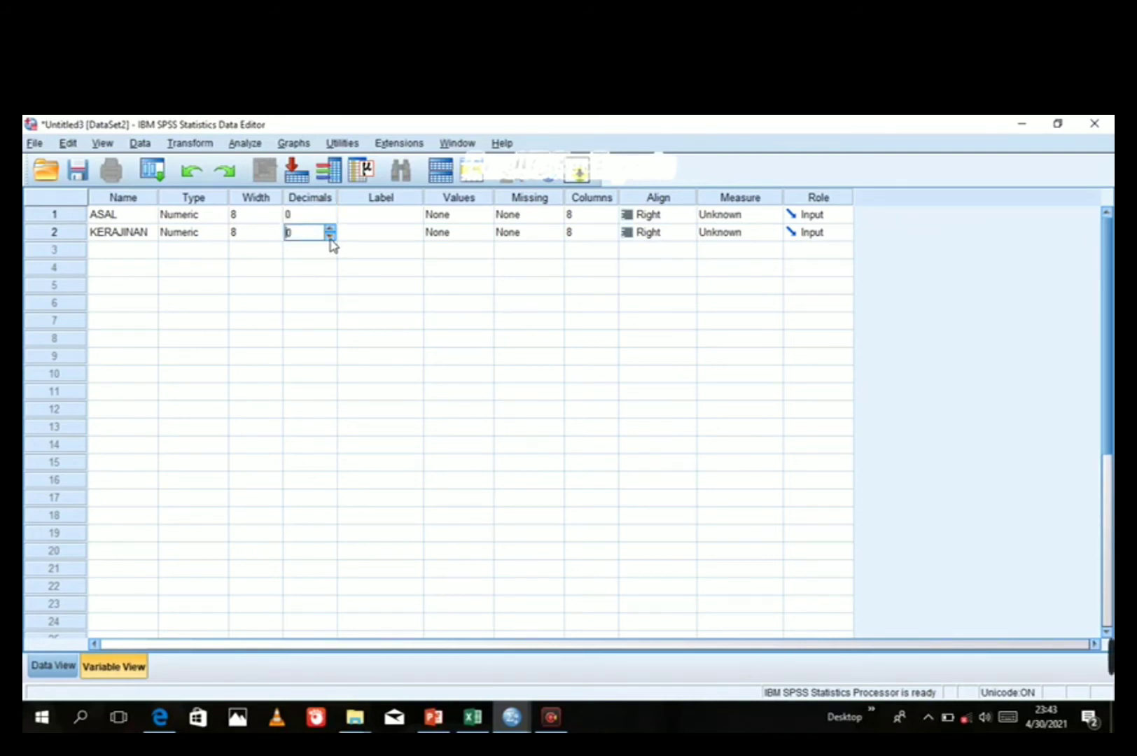
Label the ASAL variable "Asal Pekerja" and the KERAJINAN variable "Tingkat Kerajinan".
{"action": "left_click", "coordinate": [392, 220]}
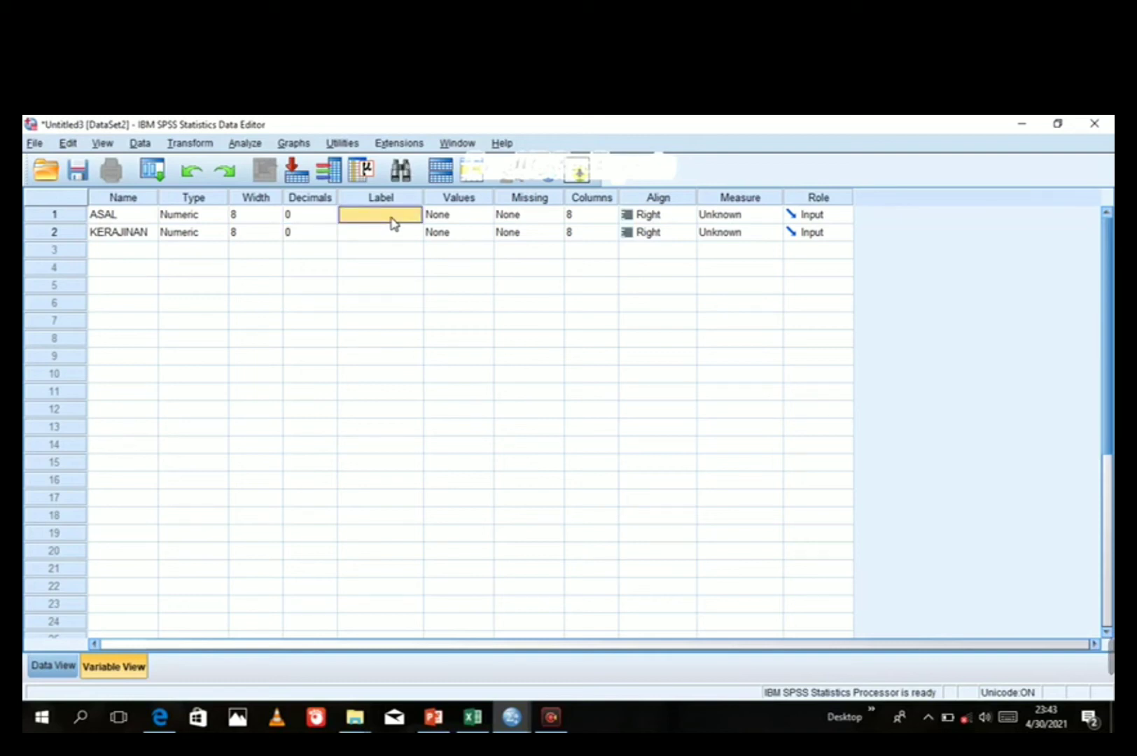
{"action": "left_click", "coordinate": [399, 223]}
{"action": "key", "text": "Return"}
{"action": "type", "text": "Tingkat Kerajinan"}
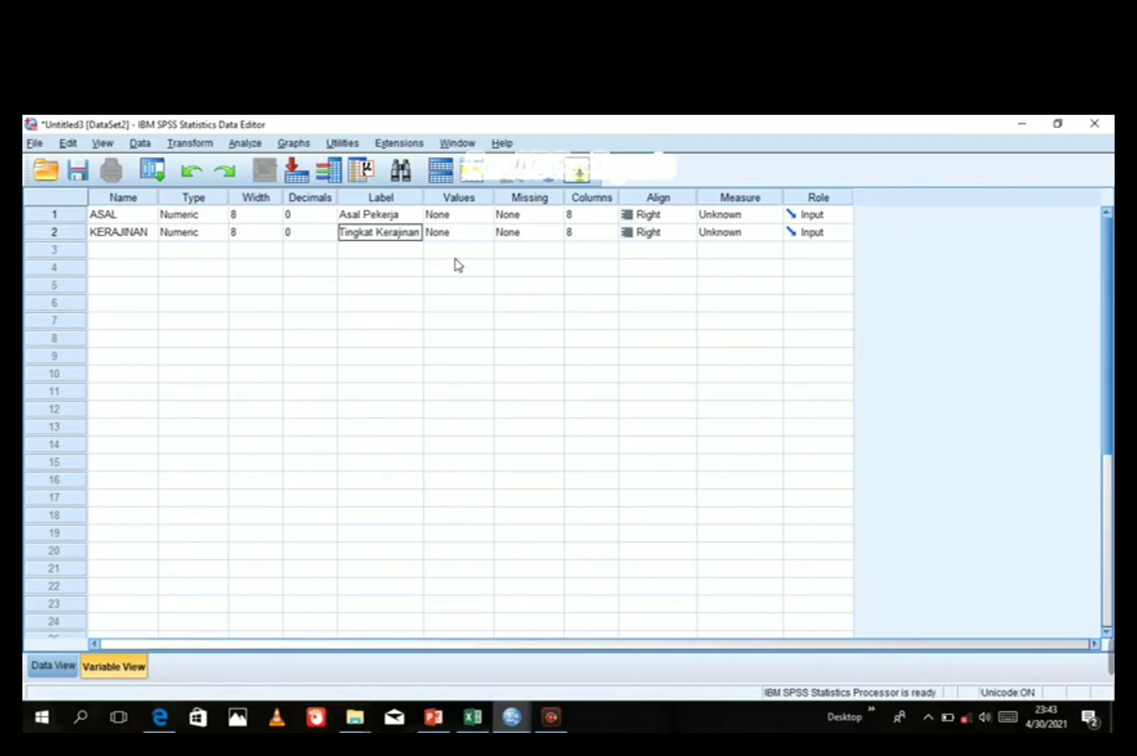
Set the measurement level of both ASAL and KERAJINAN to Nominal.
{"action": "left_click", "coordinate": [752, 219]}
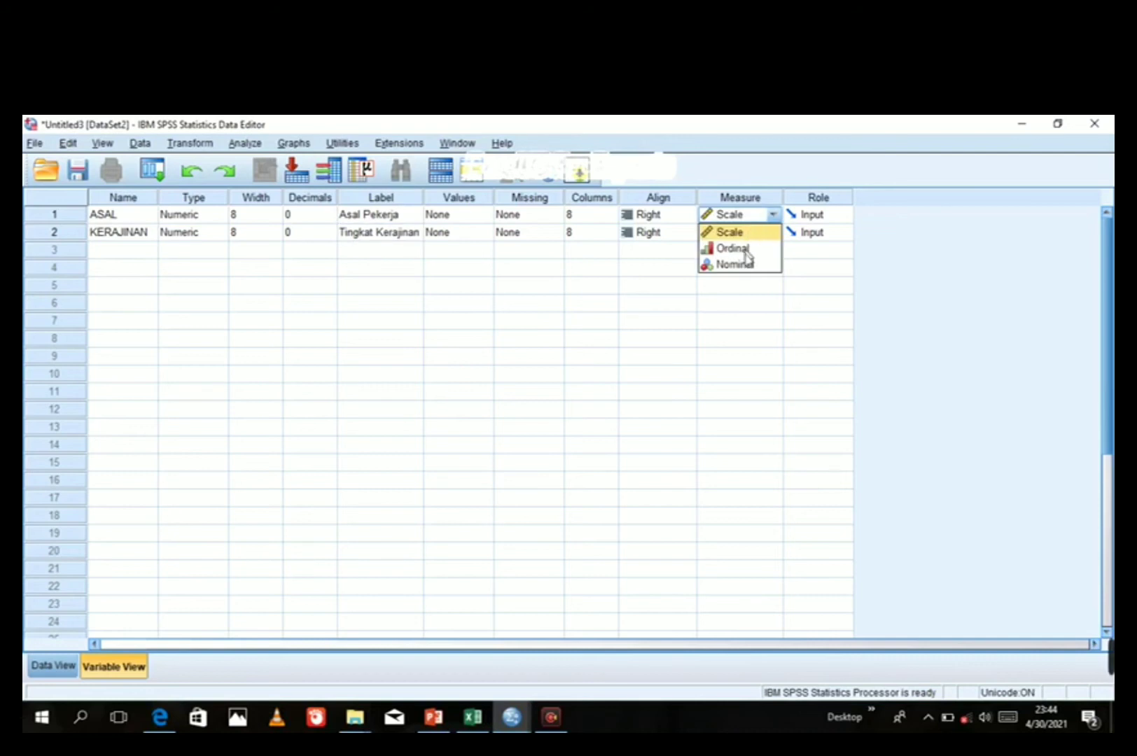
{"action": "left_click", "coordinate": [740, 262]}
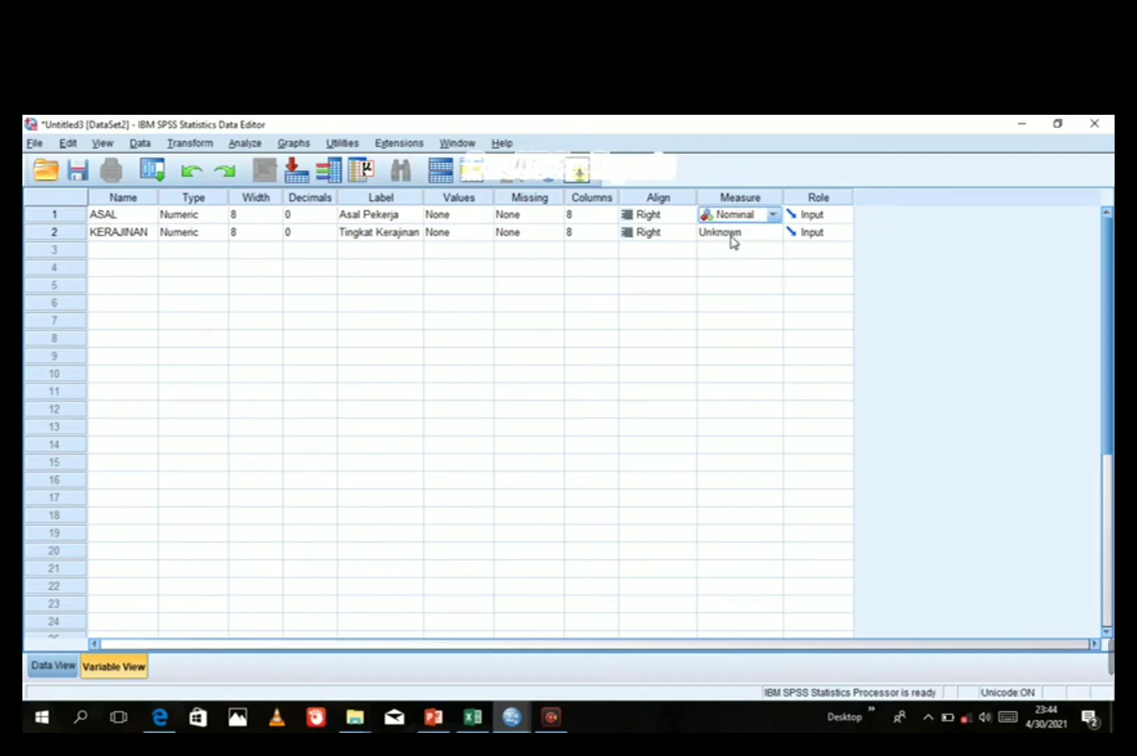
{"action": "left_click", "coordinate": [733, 242]}
{"action": "left_click", "coordinate": [736, 283]}
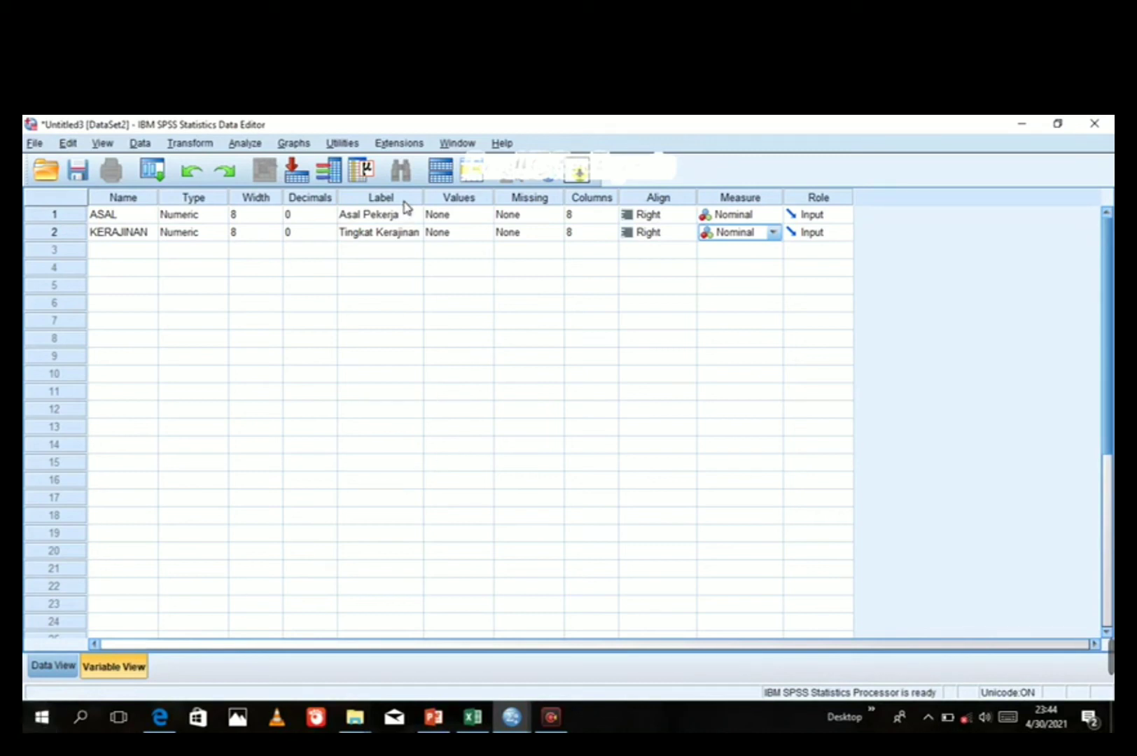
Add a value label to the ASAL variable that assigns "DALAM KOTA" to value 1.
{"action": "left_click", "coordinate": [449, 220]}
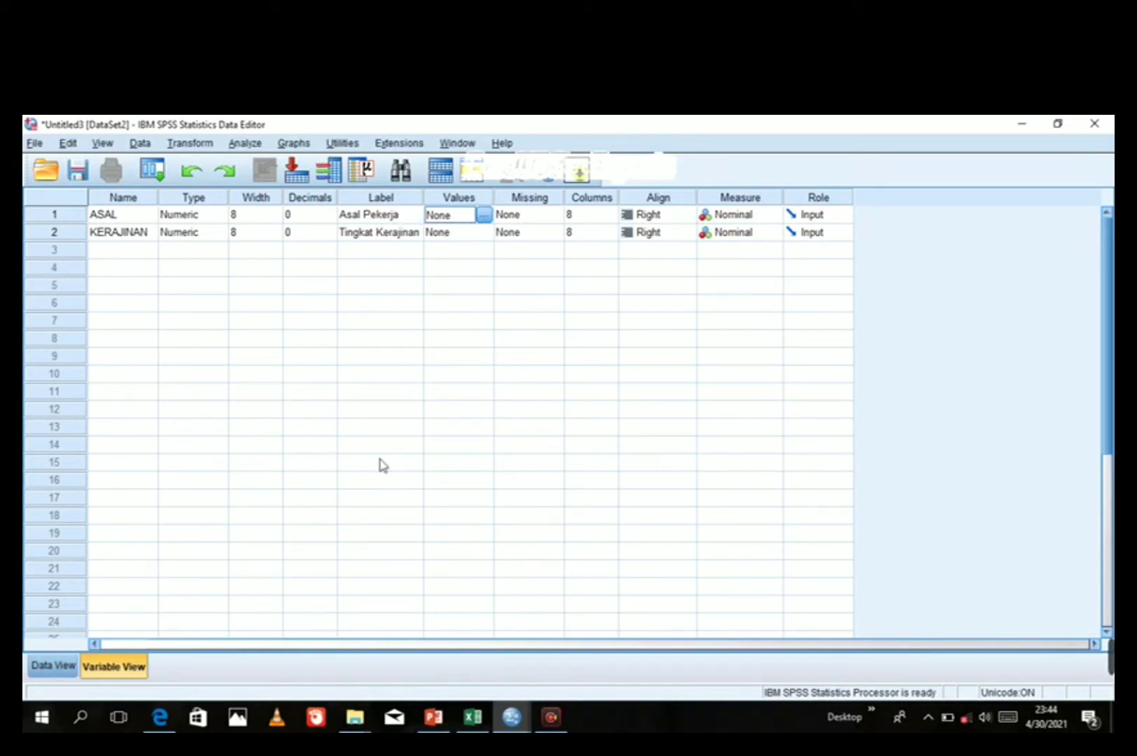
{"action": "left_click", "coordinate": [485, 218]}
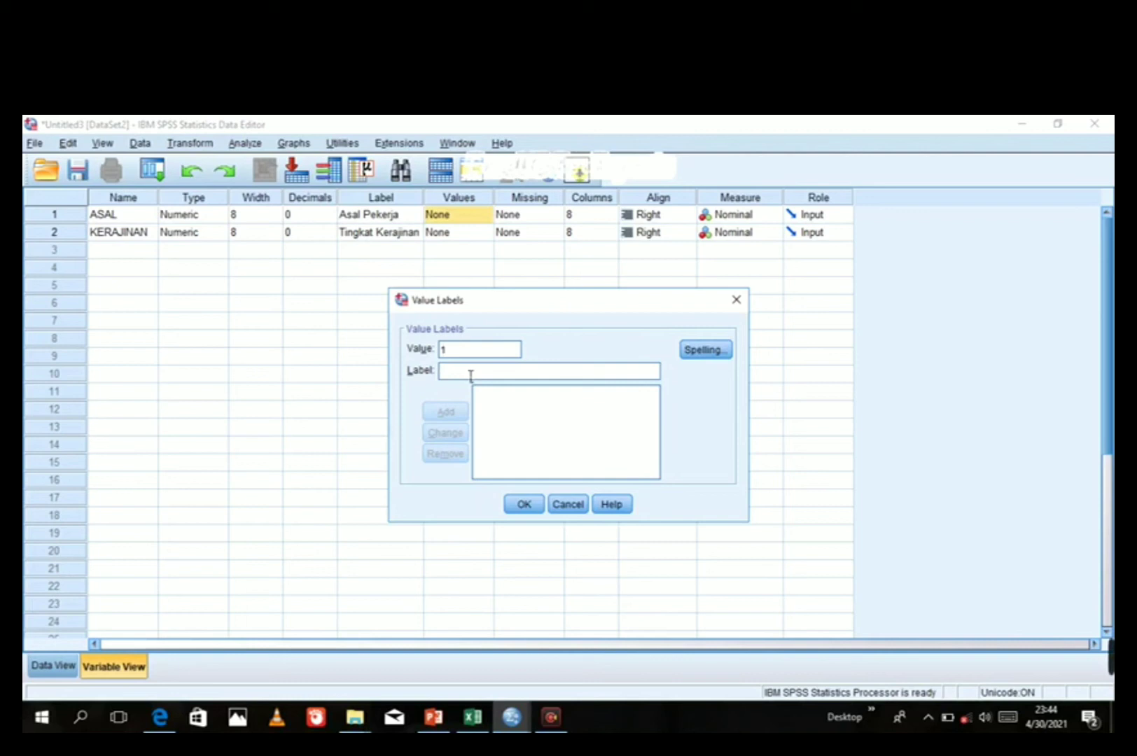
{"action": "type", "text": "dala"}
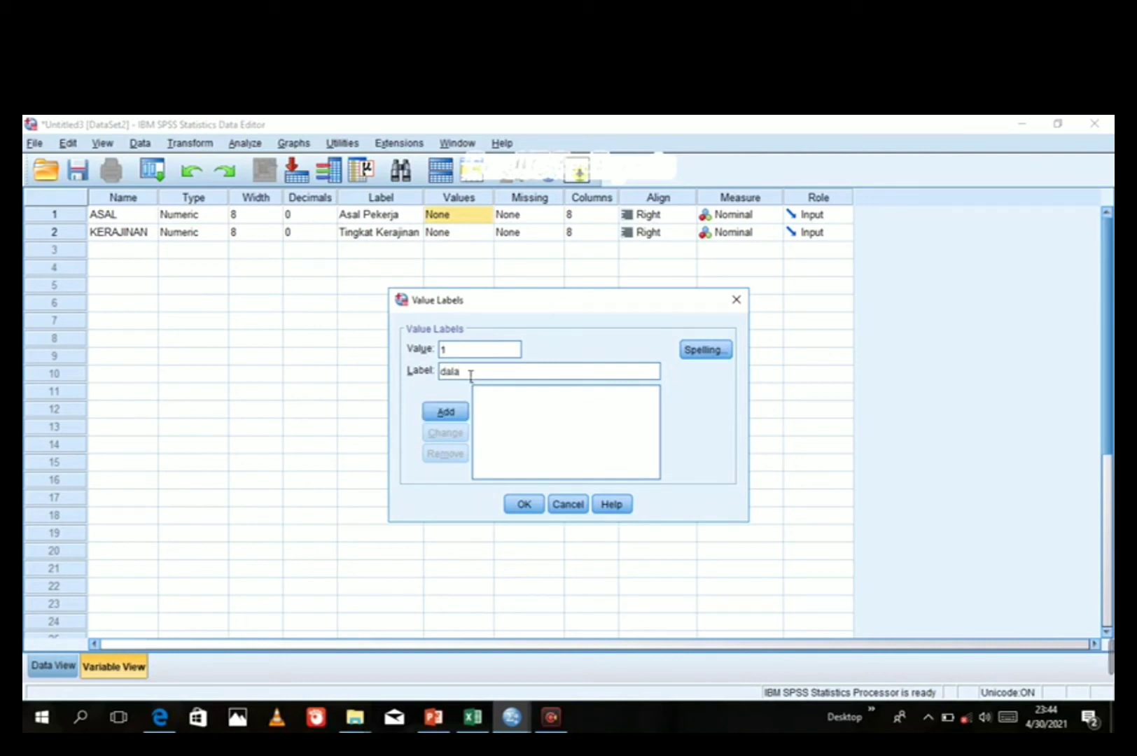
{"action": "key", "text": "BackSpace"}
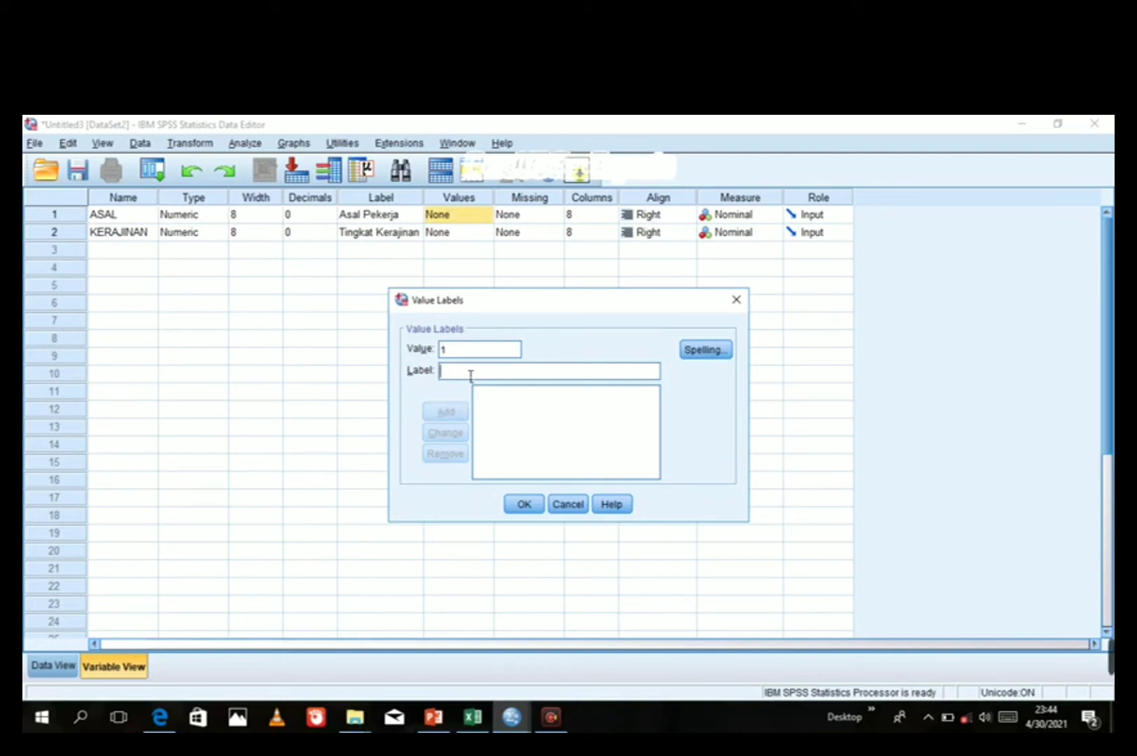
{"action": "type", "text": "DALAM NEGERI"}
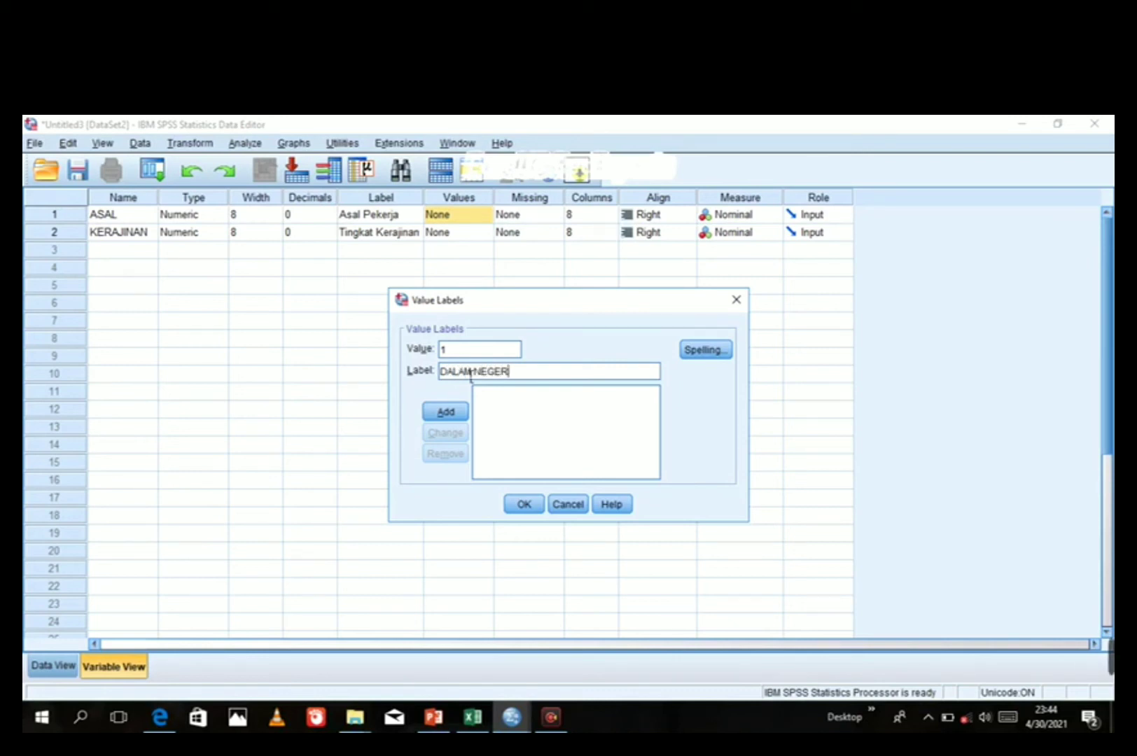
{"action": "key", "text": "BackSpace"}
{"action": "key", "text": "BackSpace"}
{"action": "key", "text": "BackSpace"}
{"action": "key", "text": "BackSpace"}
{"action": "key", "text": "BackSpace"}
{"action": "key", "text": "BackSpace"}
{"action": "type", "text": "KOTA"}
{"action": "left_click", "coordinate": [444, 413]}
Assign the label "LUAR KOTA" to value 2 of the ASAL variable and apply its value labels.
{"action": "type", "text": "2"}
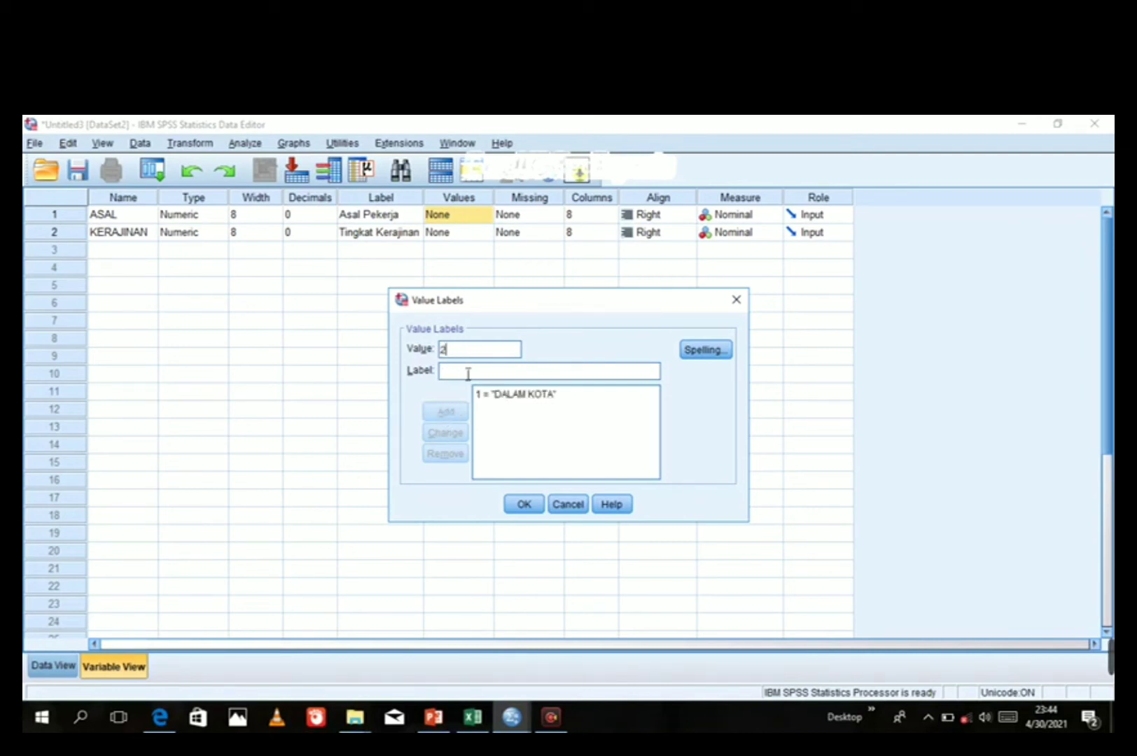
{"action": "type", "text": " = \"LUA"}
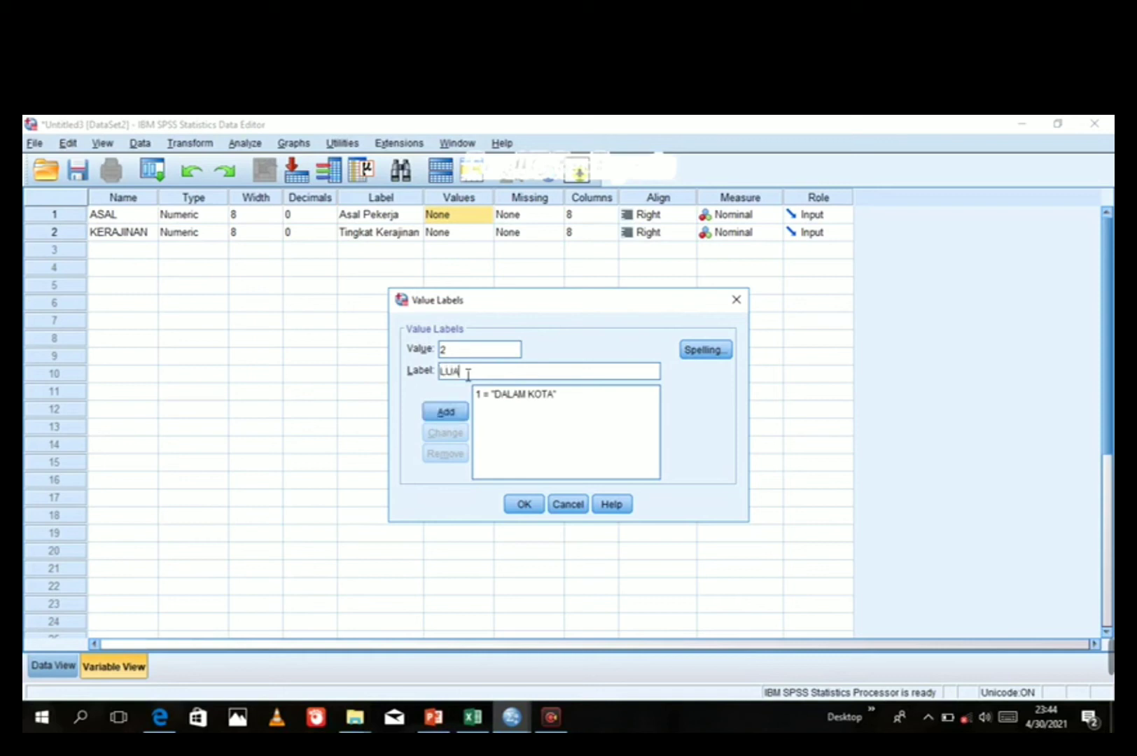
{"action": "type", "text": "R KOTA"}
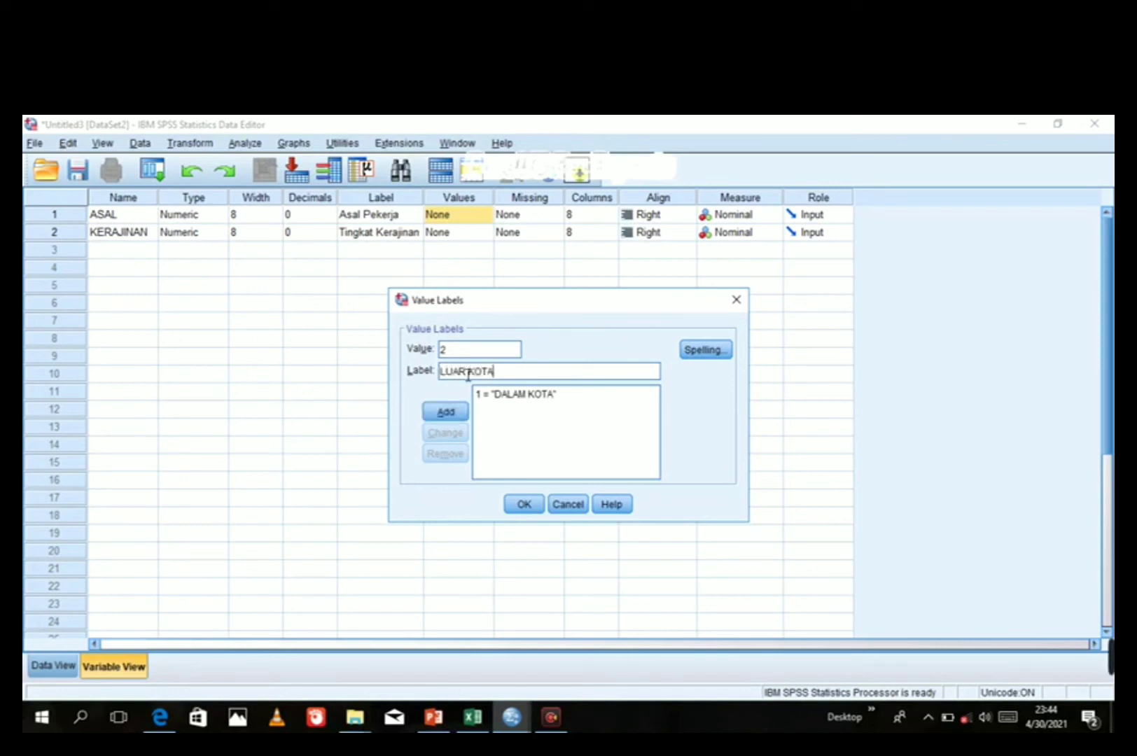
{"action": "left_click", "coordinate": [449, 413]}
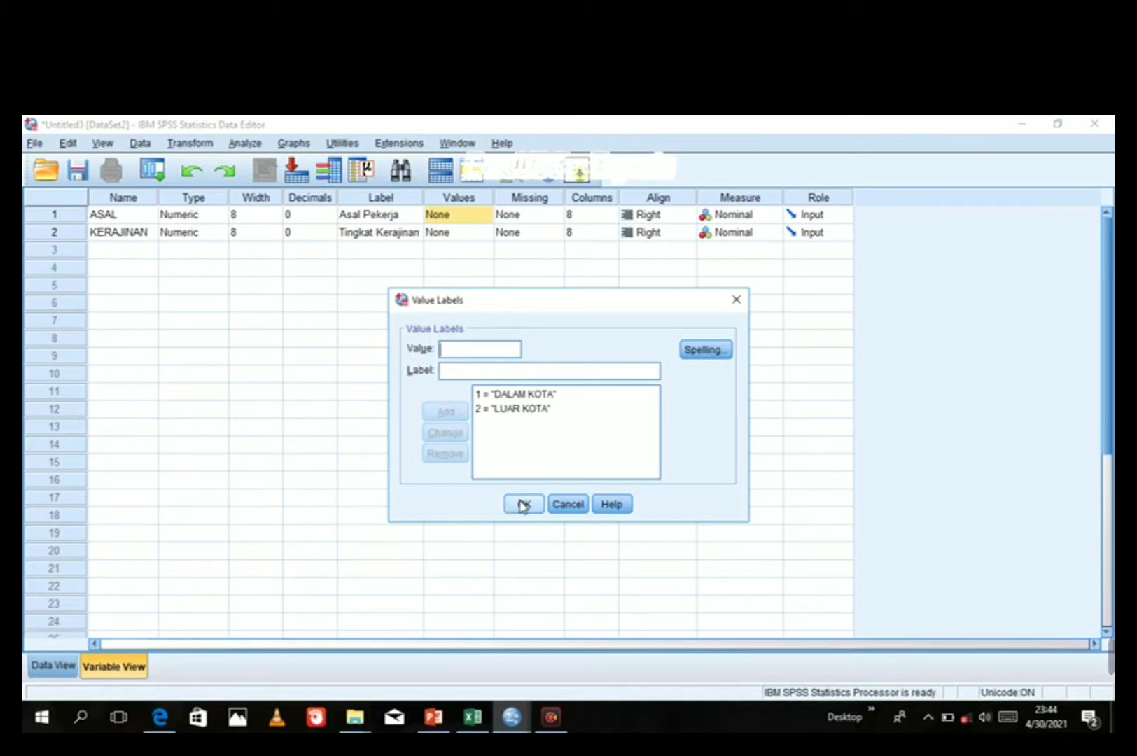
{"action": "left_click", "coordinate": [523, 505]}
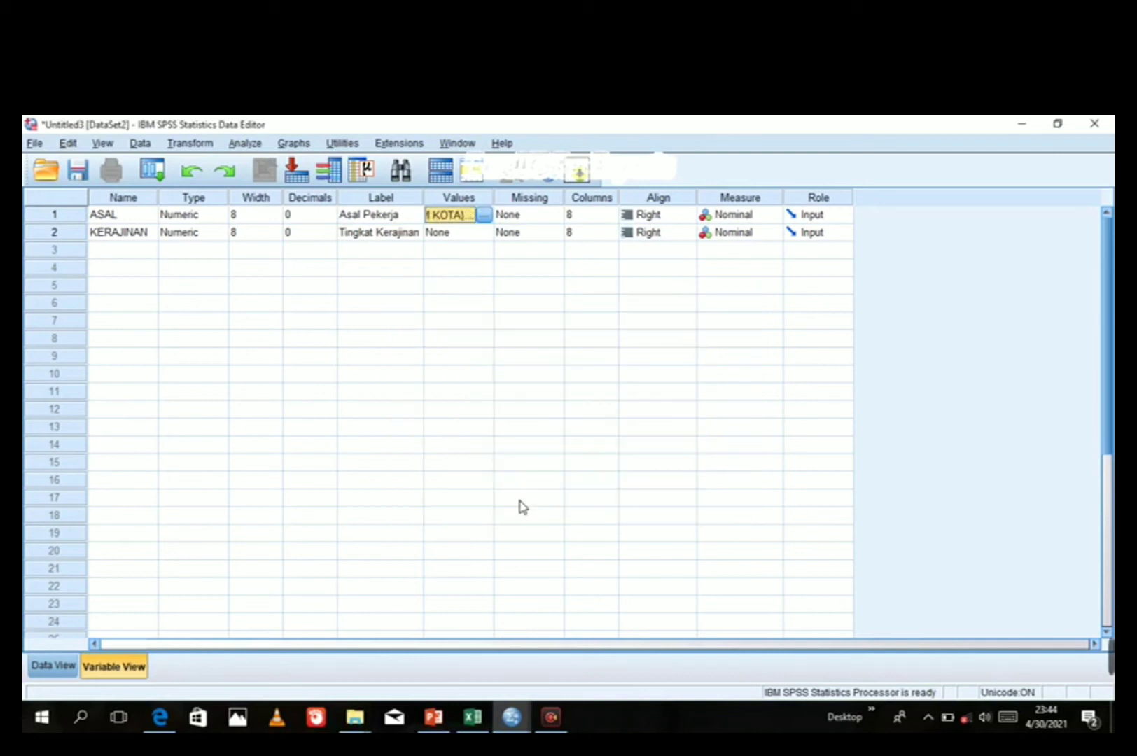
Define the value labels of the KERAJINAN variable as 1 = "RAJIN" and 2 = "KURANG RAJIN".
{"action": "left_click", "coordinate": [467, 233]}
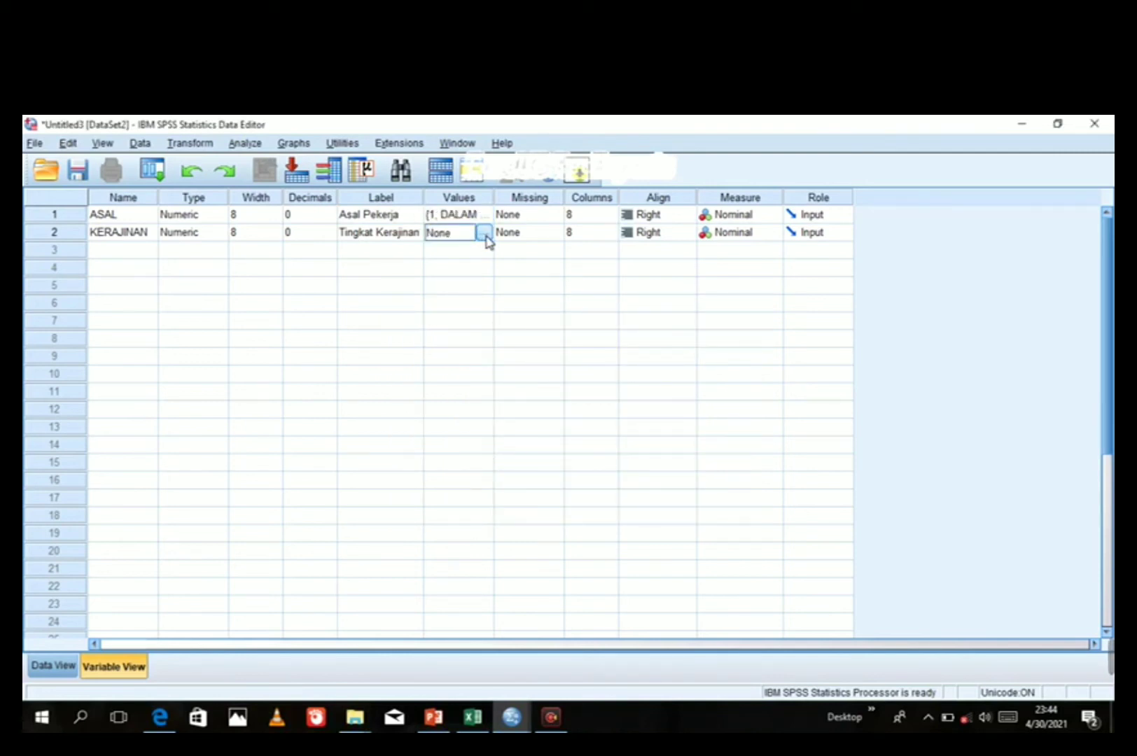
{"action": "left_click", "coordinate": [484, 233]}
{"action": "left_click", "coordinate": [475, 353]}
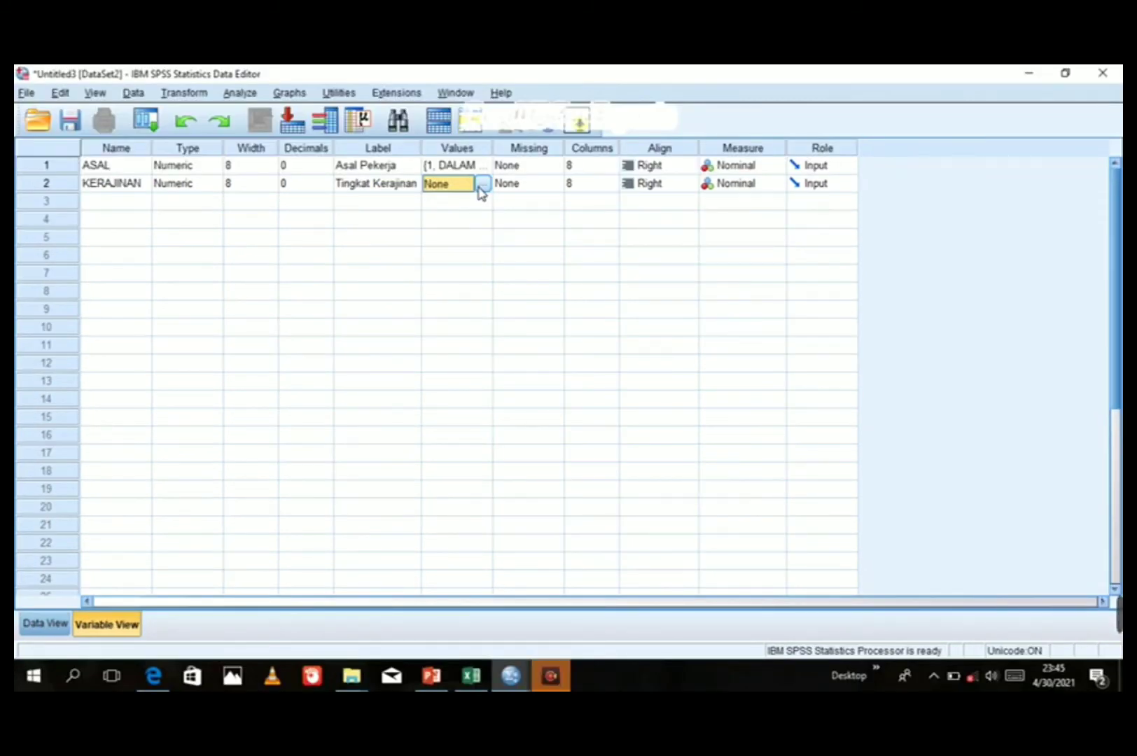
{"action": "left_click", "coordinate": [482, 185]}
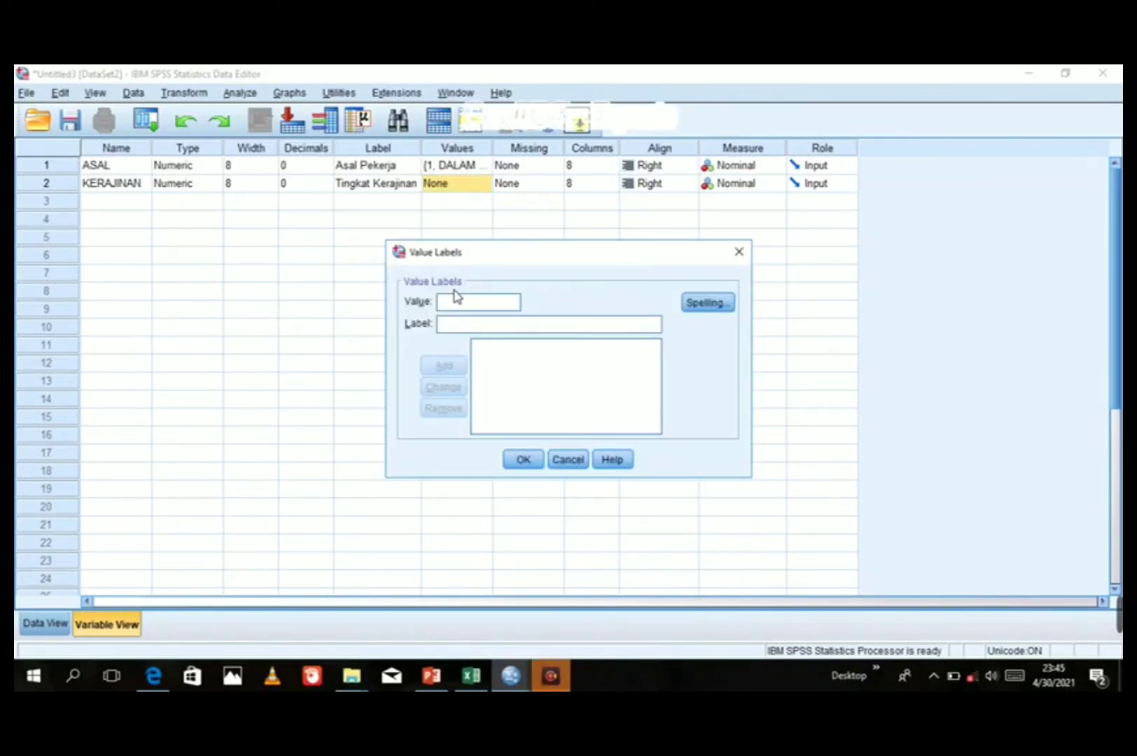
{"action": "type", "text": "1"}
{"action": "left_click", "coordinate": [456, 327]}
{"action": "type", "text": "RAJIN"}
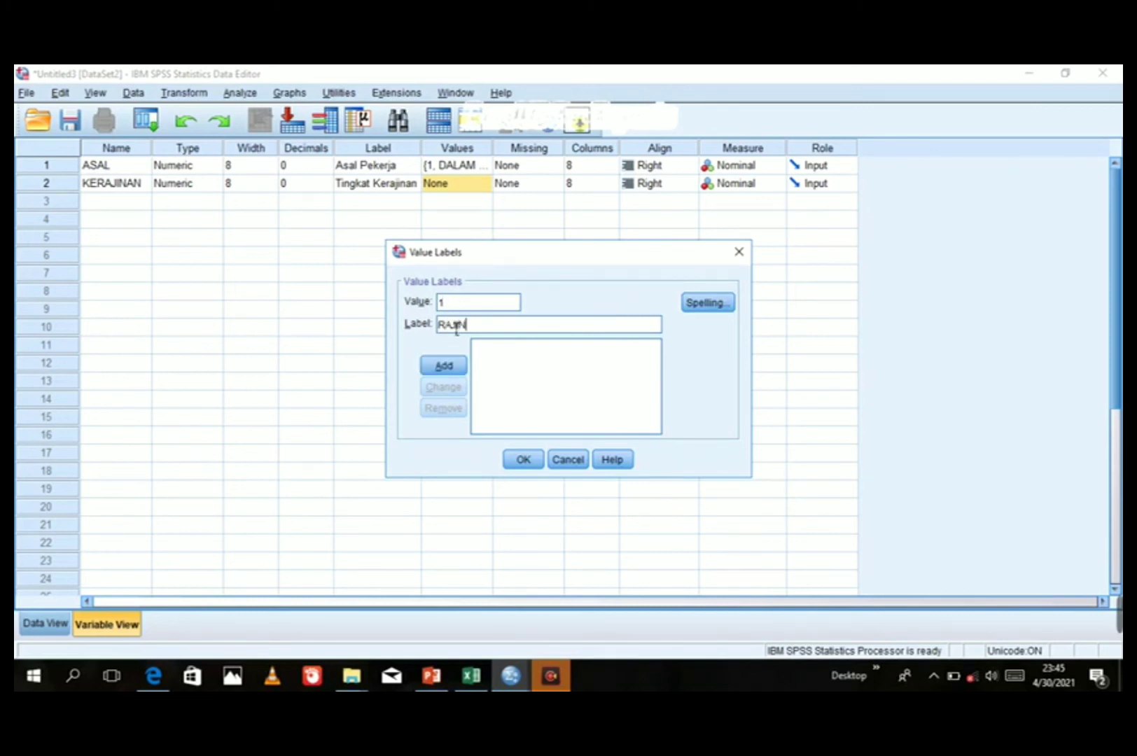
{"action": "left_click", "coordinate": [443, 365]}
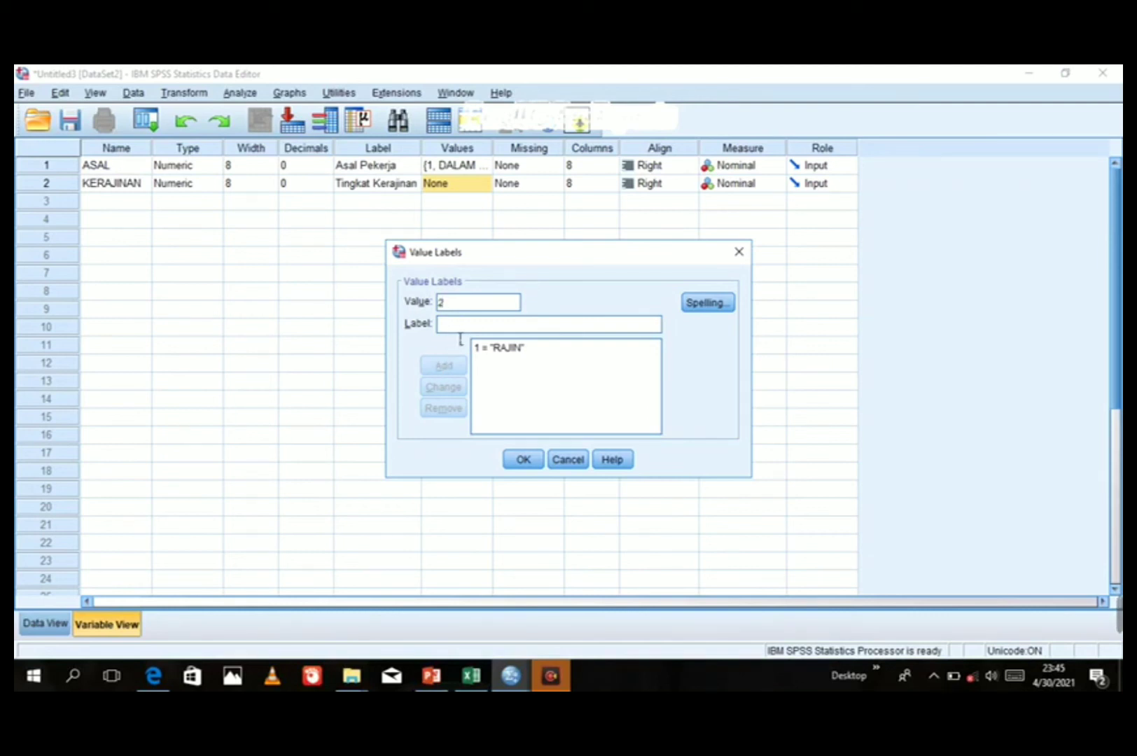
{"action": "type", "text": "k"}
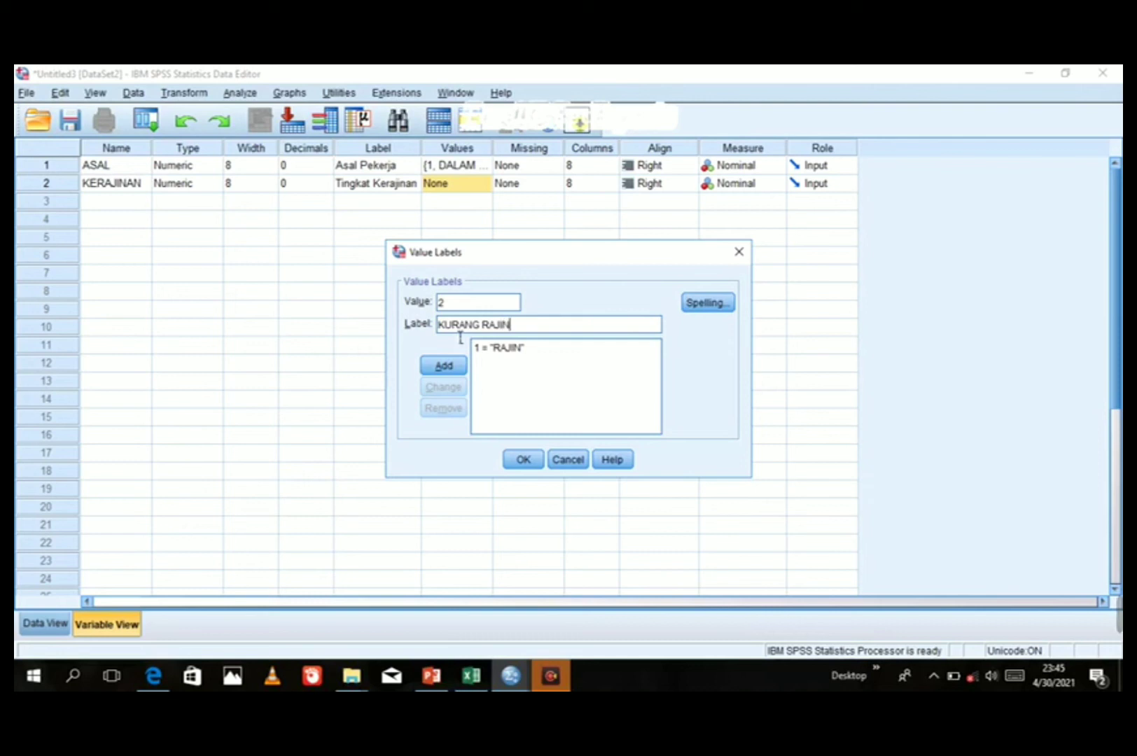
{"action": "left_click", "coordinate": [447, 367]}
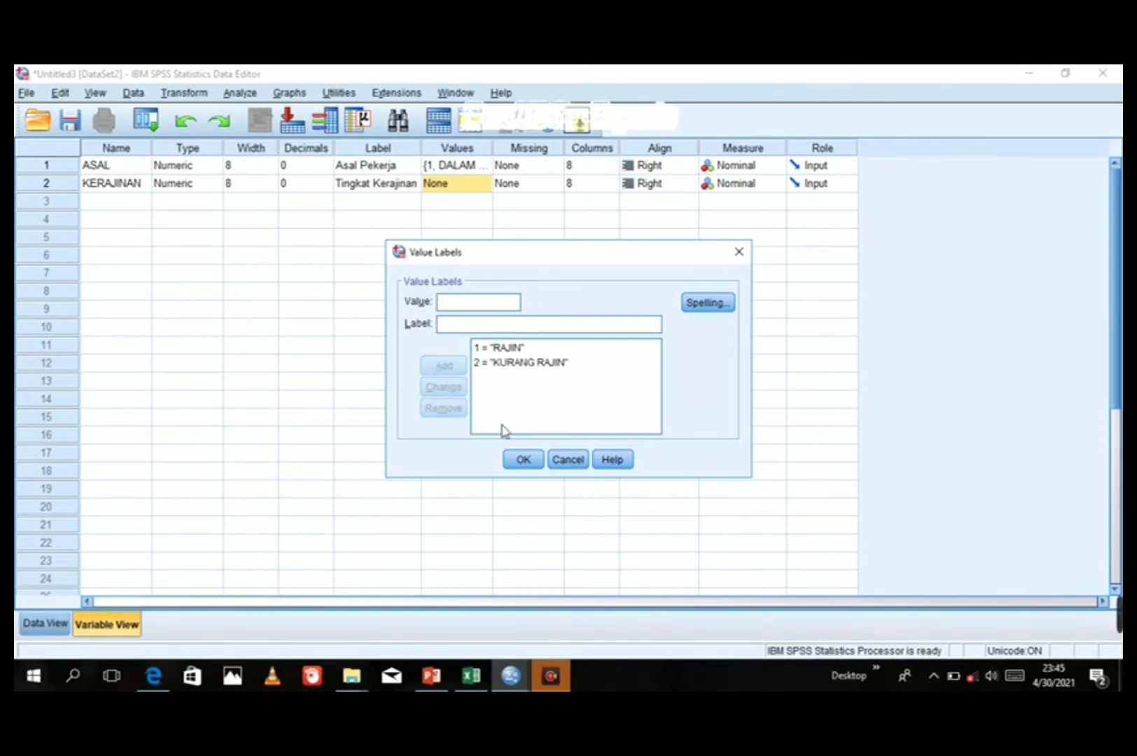
{"action": "left_click", "coordinate": [523, 459]}
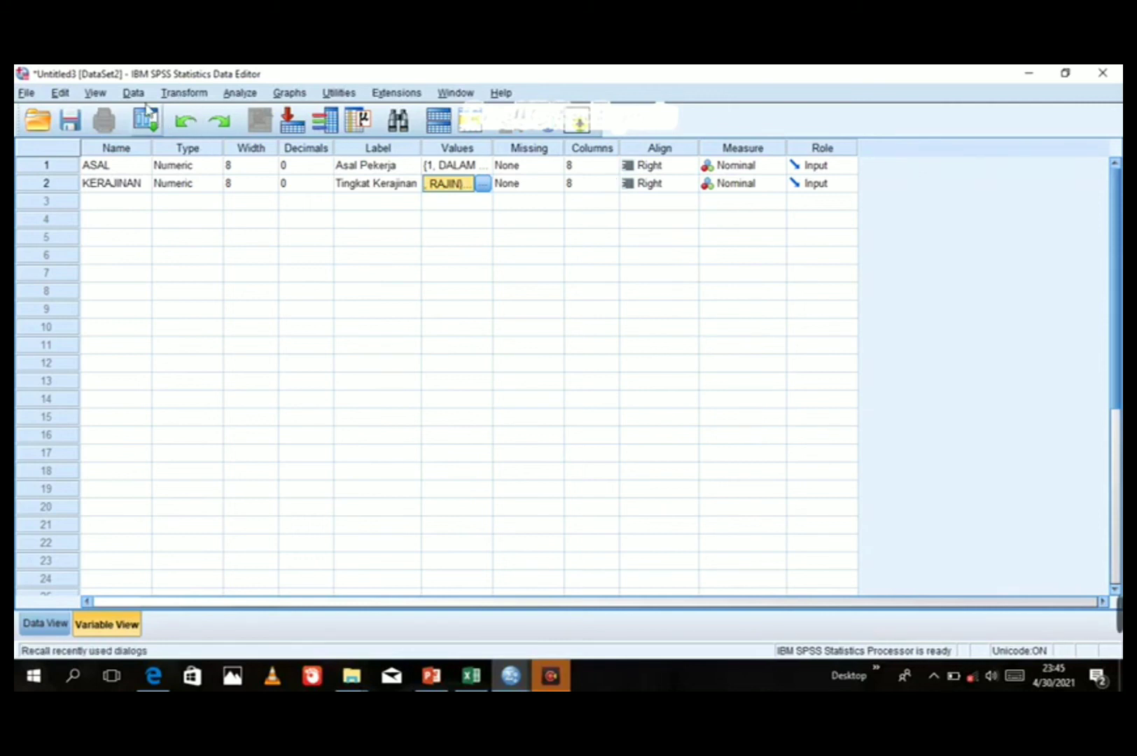
Show the SPSS data grid, then switch to Excel and copy the worker-origin codes in D4:D53 of Sheet4.
{"action": "left_click", "coordinate": [44, 623]}
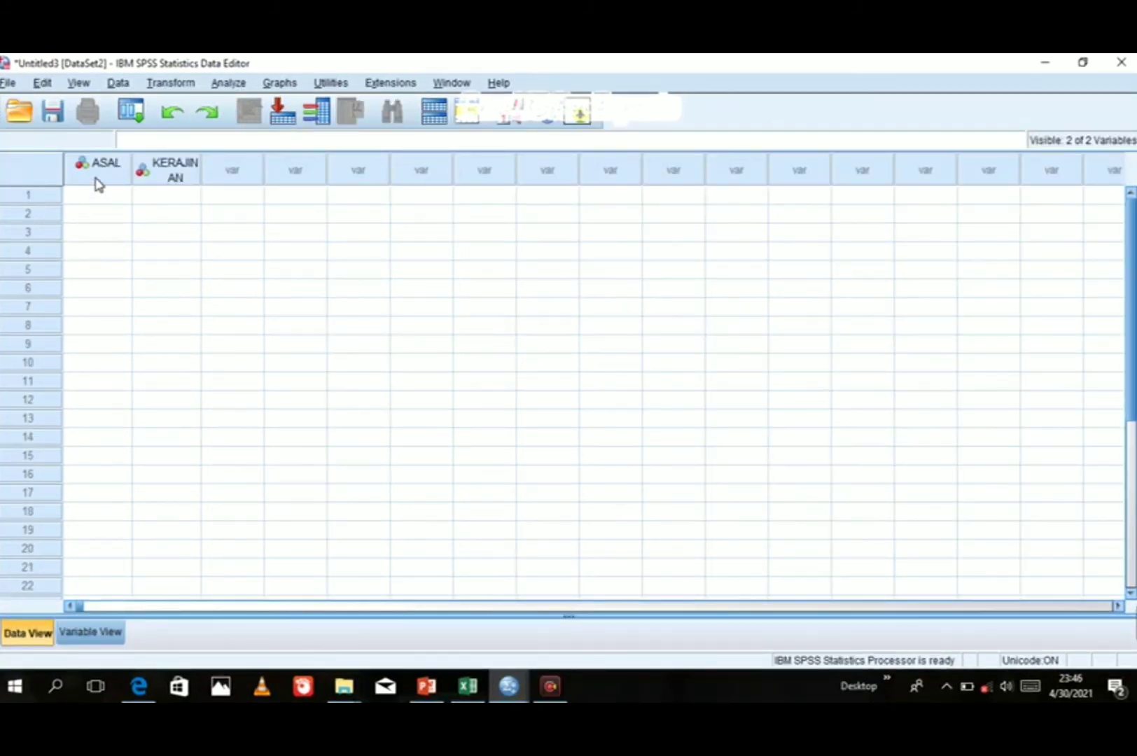
{"action": "left_click", "coordinate": [109, 199]}
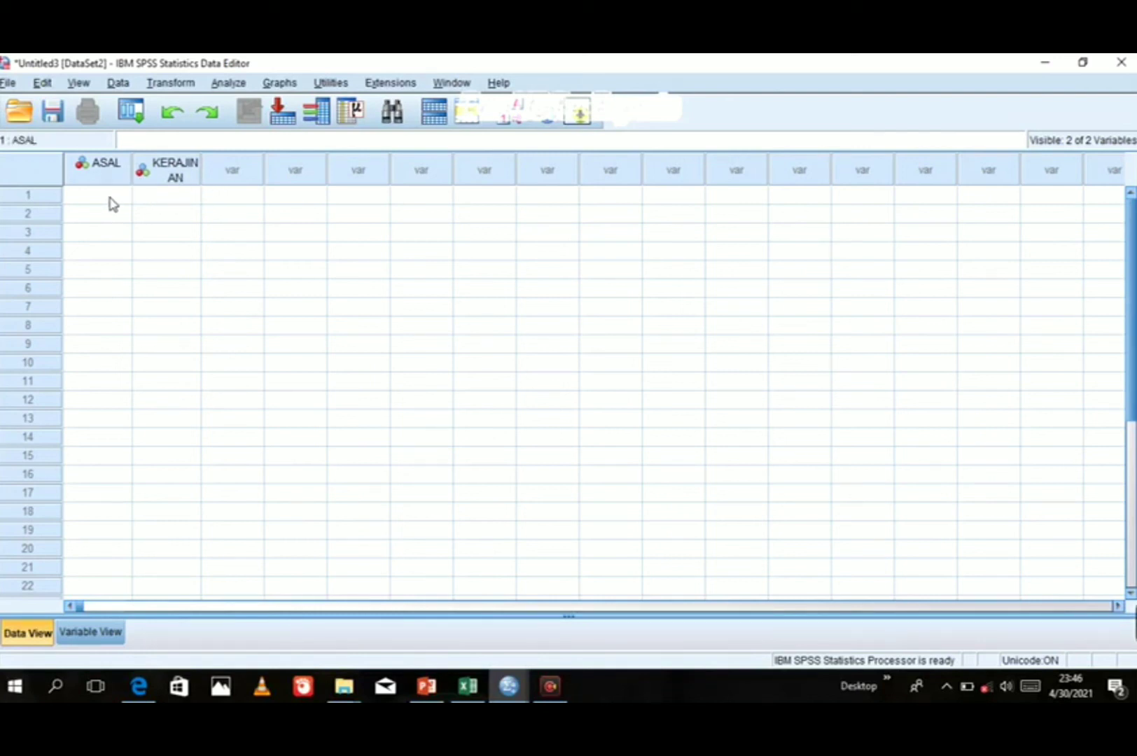
{"action": "left_click", "coordinate": [478, 681]}
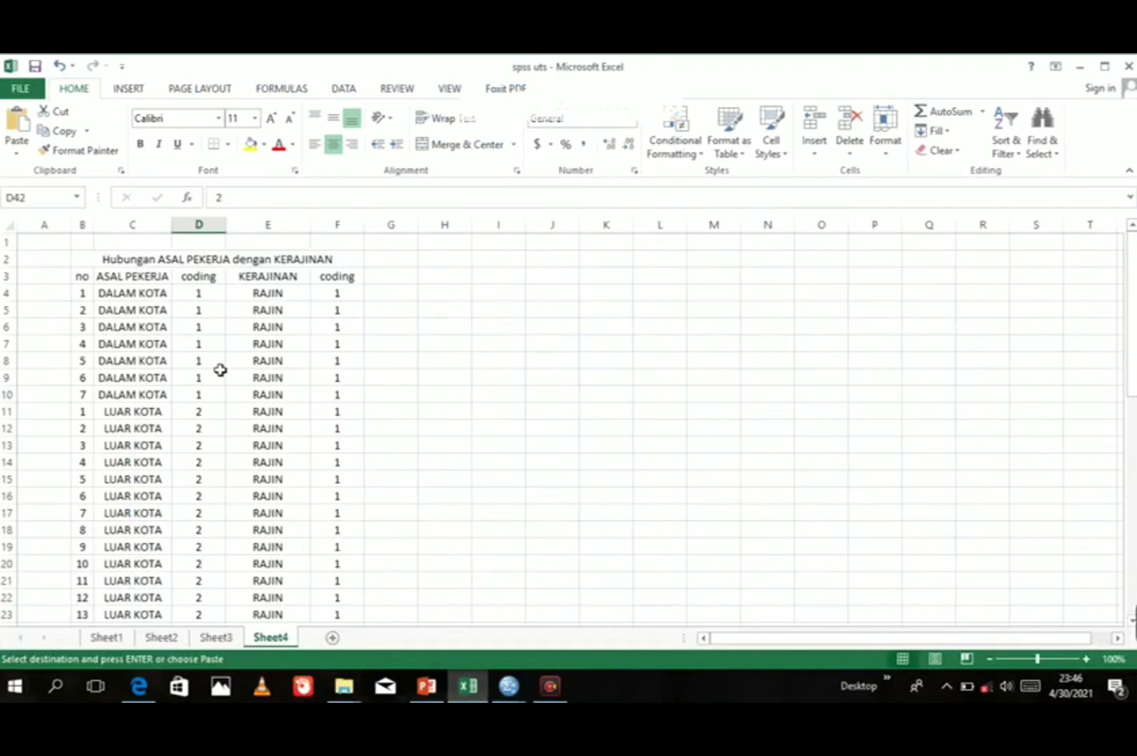
{"action": "left_click", "coordinate": [205, 294]}
{"action": "left_click_drag", "start_coordinate": [205, 294], "coordinate": [211, 590]}
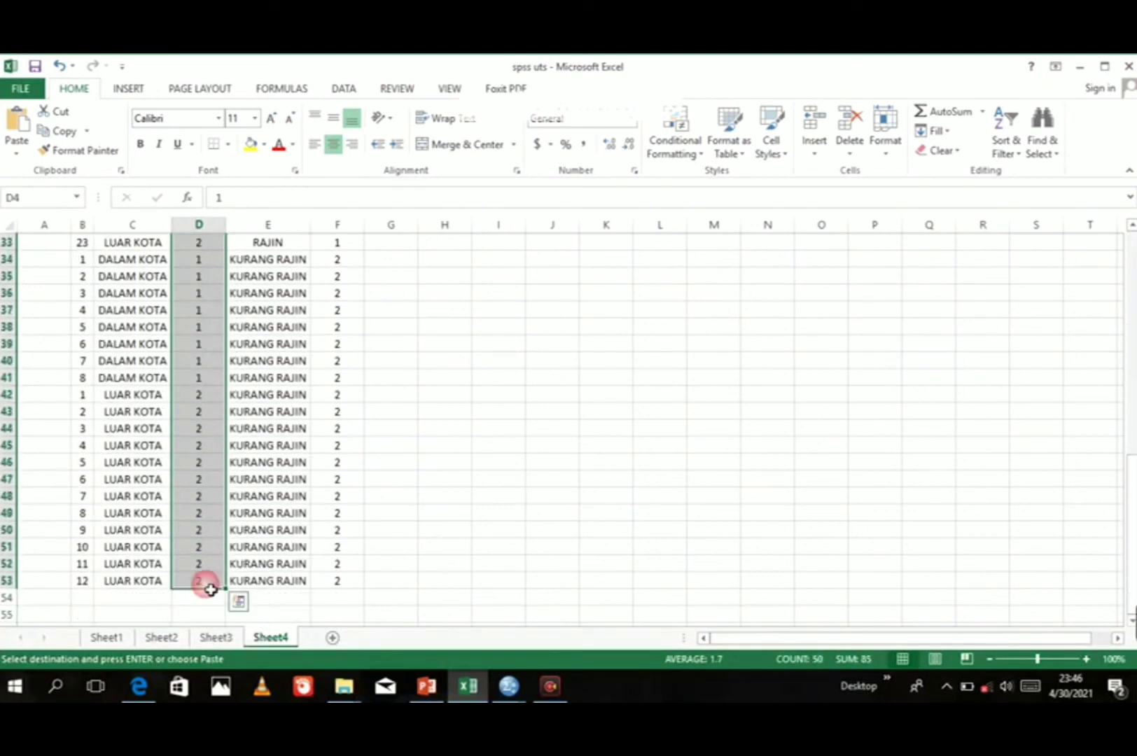
{"action": "key", "text": "ctrl+c"}
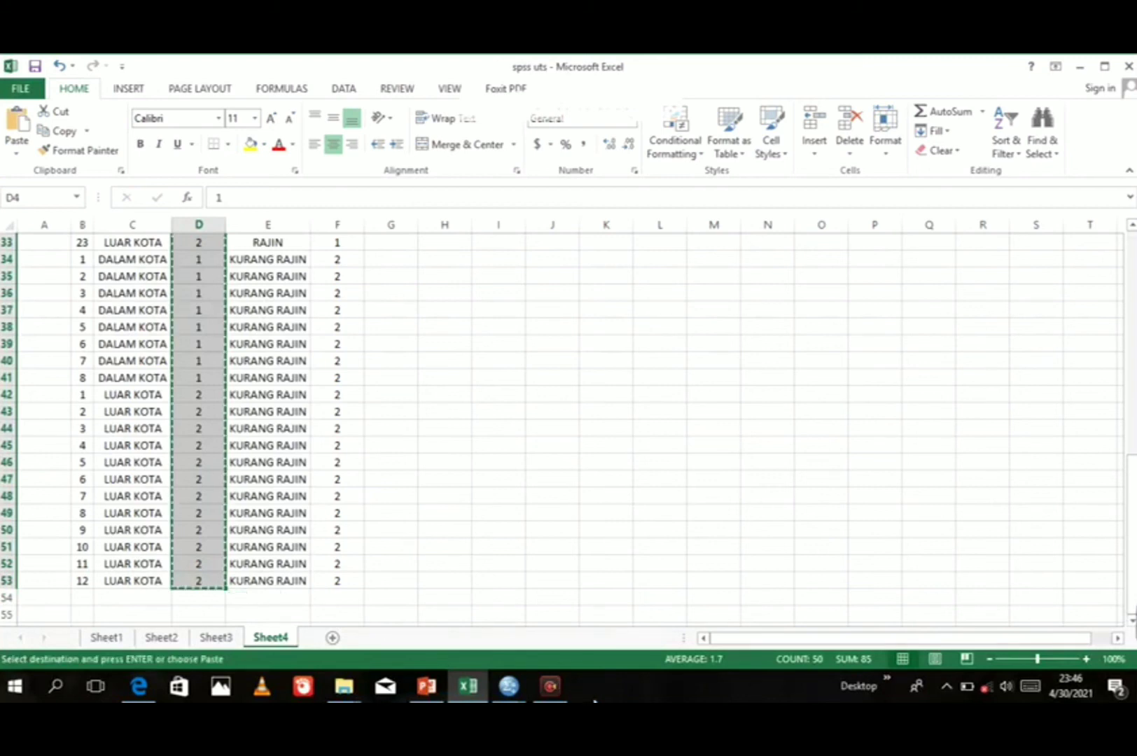
Switch to the DataSet2 window in SPSS and paste the origin codes into the ASAL column from row 1.
{"action": "mouse_move", "coordinate": [516, 694]}
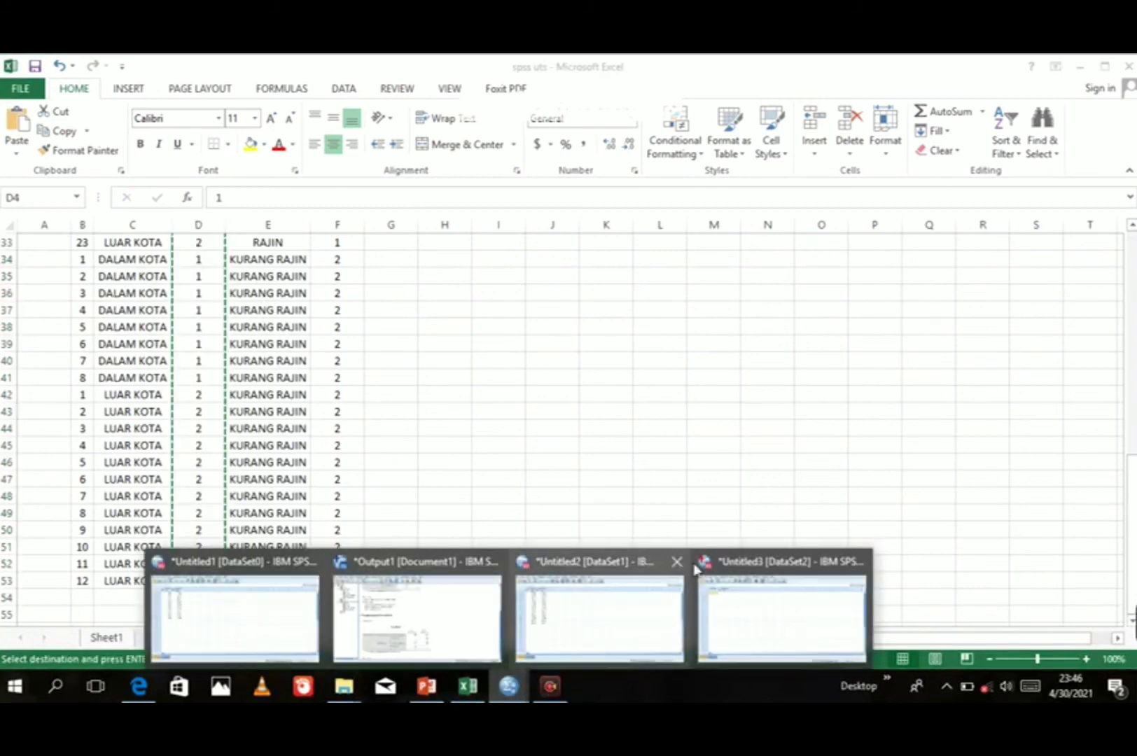
{"action": "left_click", "coordinate": [778, 607]}
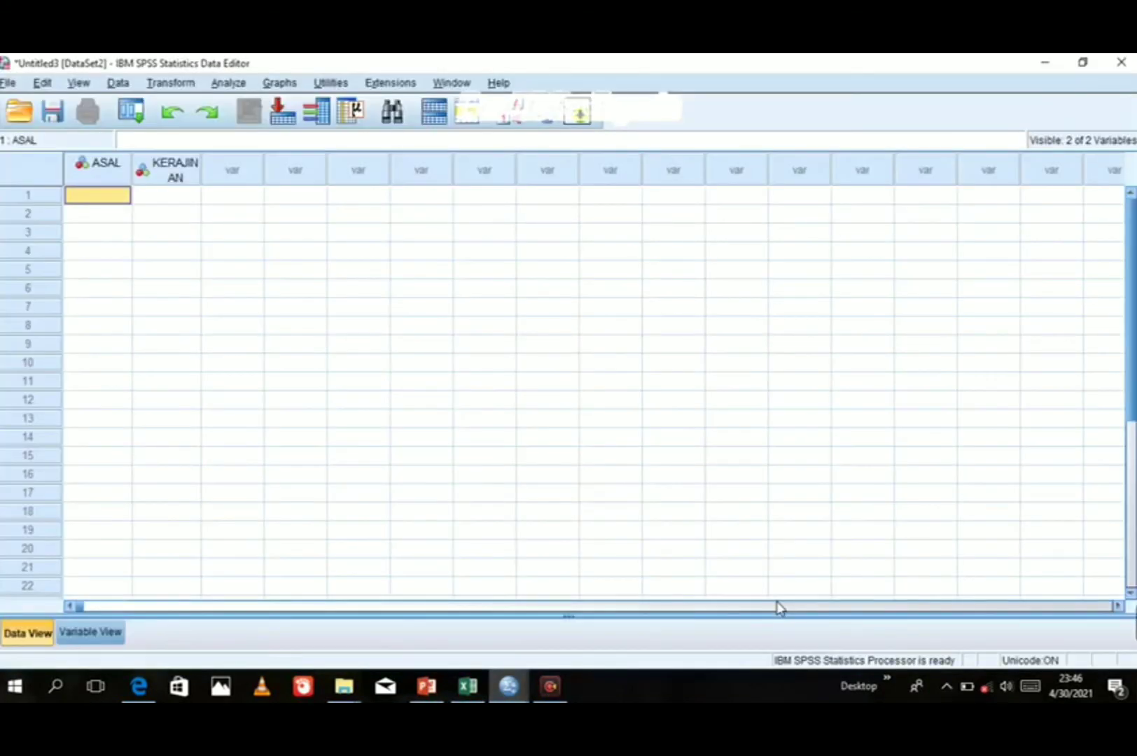
{"action": "right_click", "coordinate": [98, 198]}
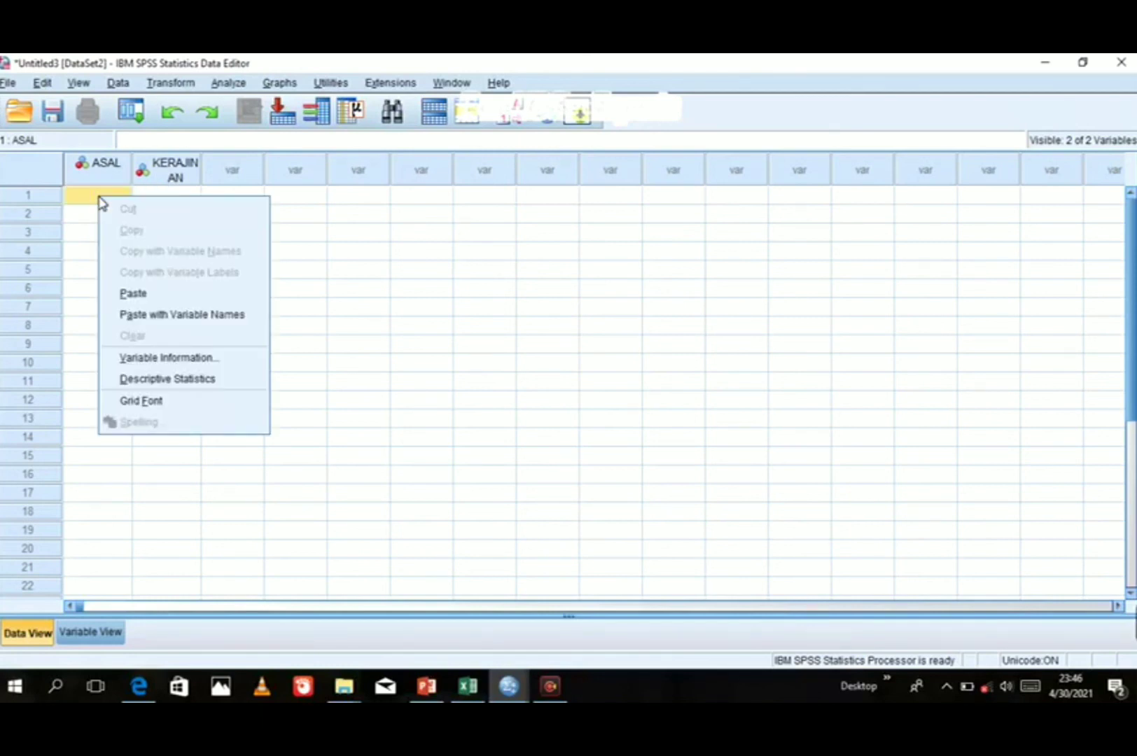
{"action": "left_click", "coordinate": [127, 294]}
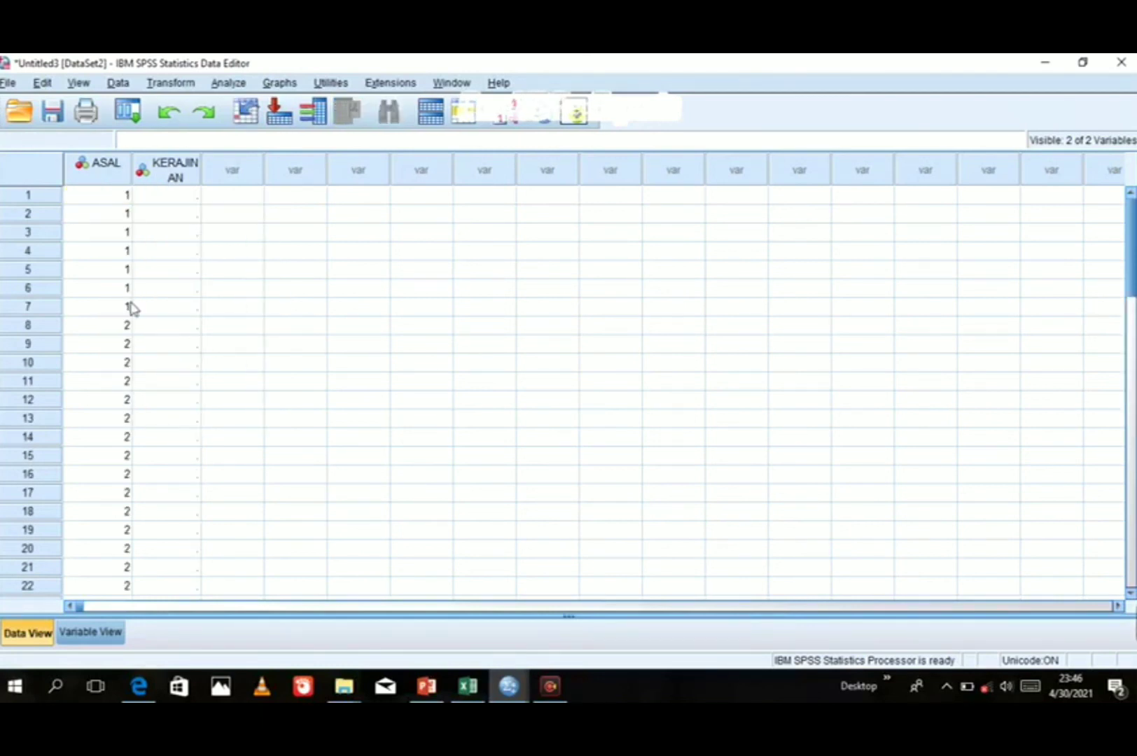
Switch back to Excel and copy the diligence codes in F4:F53 of Sheet4.
{"action": "left_click", "coordinate": [468, 686]}
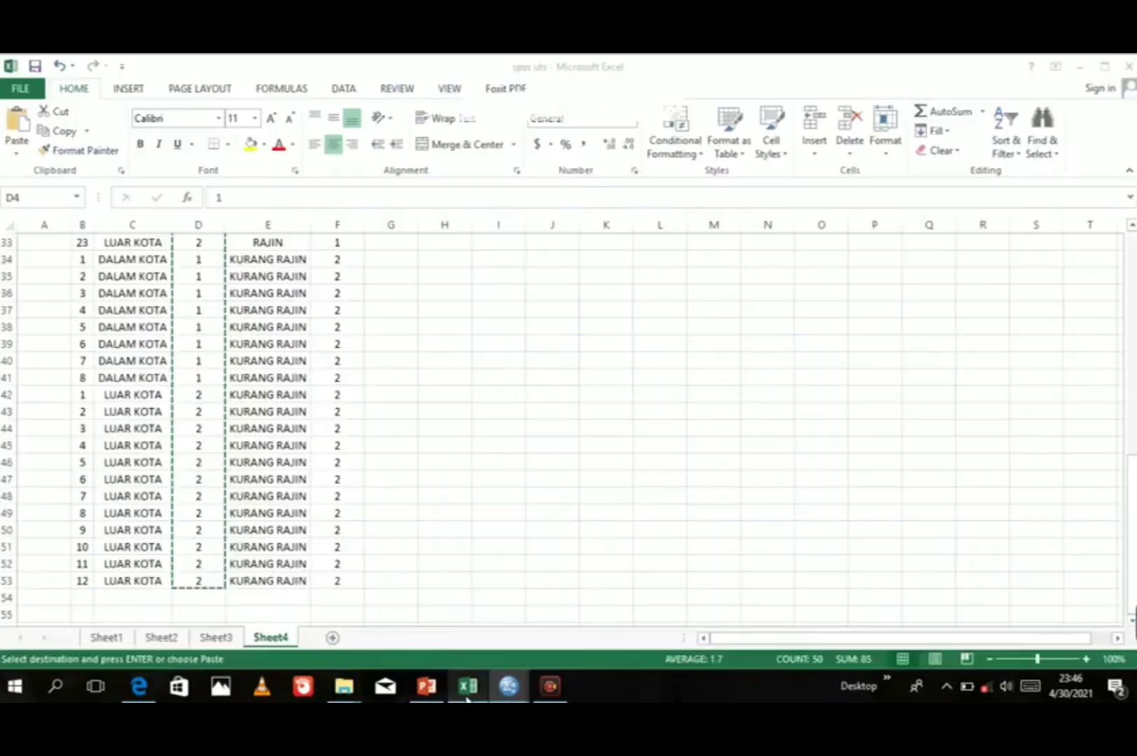
{"action": "left_click", "coordinate": [344, 284]}
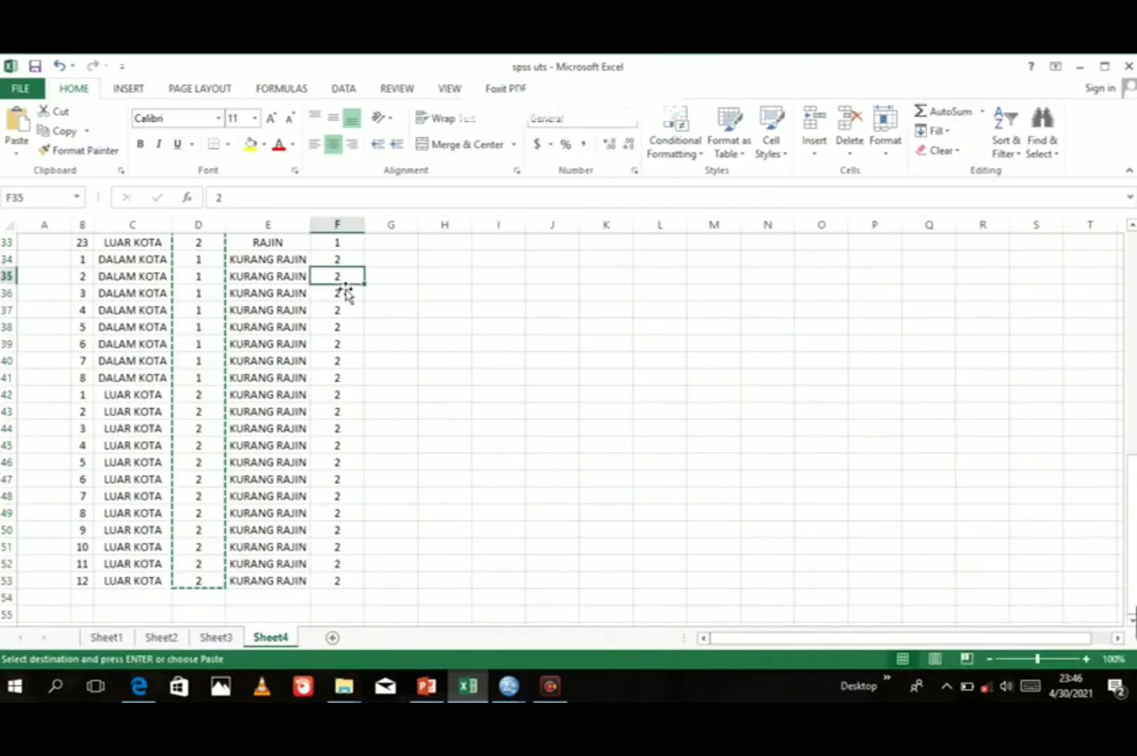
{"action": "key", "text": "Up"}
{"action": "key", "text": "Up"}
{"action": "key", "text": "Up"}
{"action": "key", "text": "Up"}
{"action": "key", "text": "Up"}
{"action": "key", "text": "Up"}
{"action": "key", "text": "Up"}
{"action": "key", "text": "Up"}
{"action": "key", "text": "Up"}
{"action": "key", "text": "Up"}
{"action": "key", "text": "Up"}
{"action": "key", "text": "Up"}
{"action": "key", "text": "Up"}
{"action": "key", "text": "Up"}
{"action": "key", "text": "Up"}
{"action": "key", "text": "Up"}
{"action": "key", "text": "Up"}
{"action": "key", "text": "Up"}
{"action": "key", "text": "Up"}
{"action": "key", "text": "Up"}
{"action": "key", "text": "Up"}
{"action": "key", "text": "Up"}
{"action": "key", "text": "Up"}
{"action": "key", "text": "Up"}
{"action": "key", "text": "Up"}
{"action": "key", "text": "Up"}
{"action": "key", "text": "Up"}
{"action": "key", "text": "Up"}
{"action": "key", "text": "Up"}
{"action": "key", "text": "Up"}
{"action": "key", "text": "Up"}
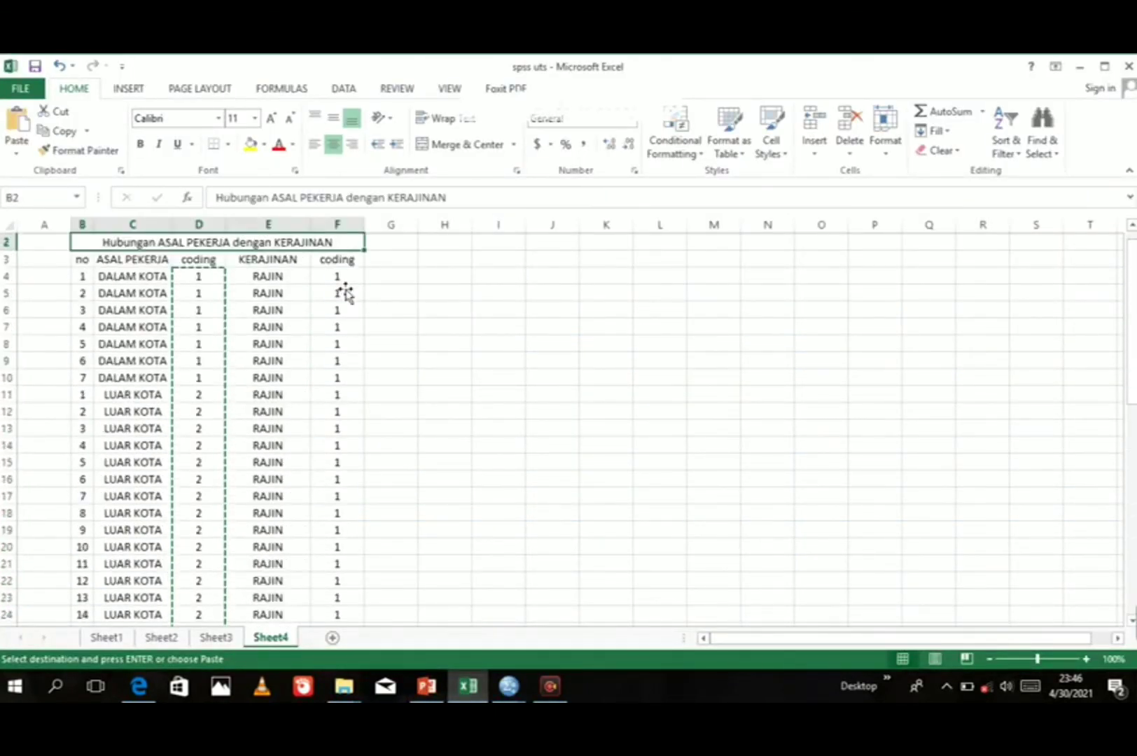
{"action": "left_click_drag", "start_coordinate": [354, 294], "coordinate": [351, 598]}
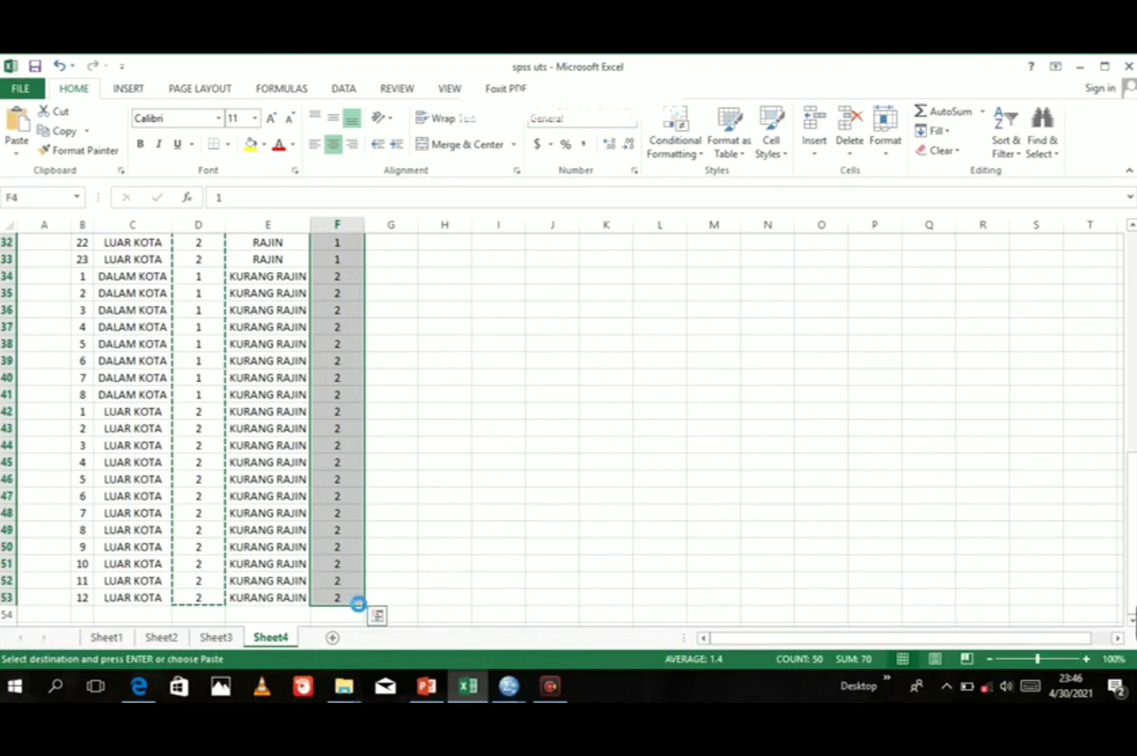
{"action": "key", "text": "ctrl+c"}
Switch to the DataSet2 window in SPSS and paste the diligence codes into the KERAJINAN column from row 1.
{"action": "left_click", "coordinate": [509, 686]}
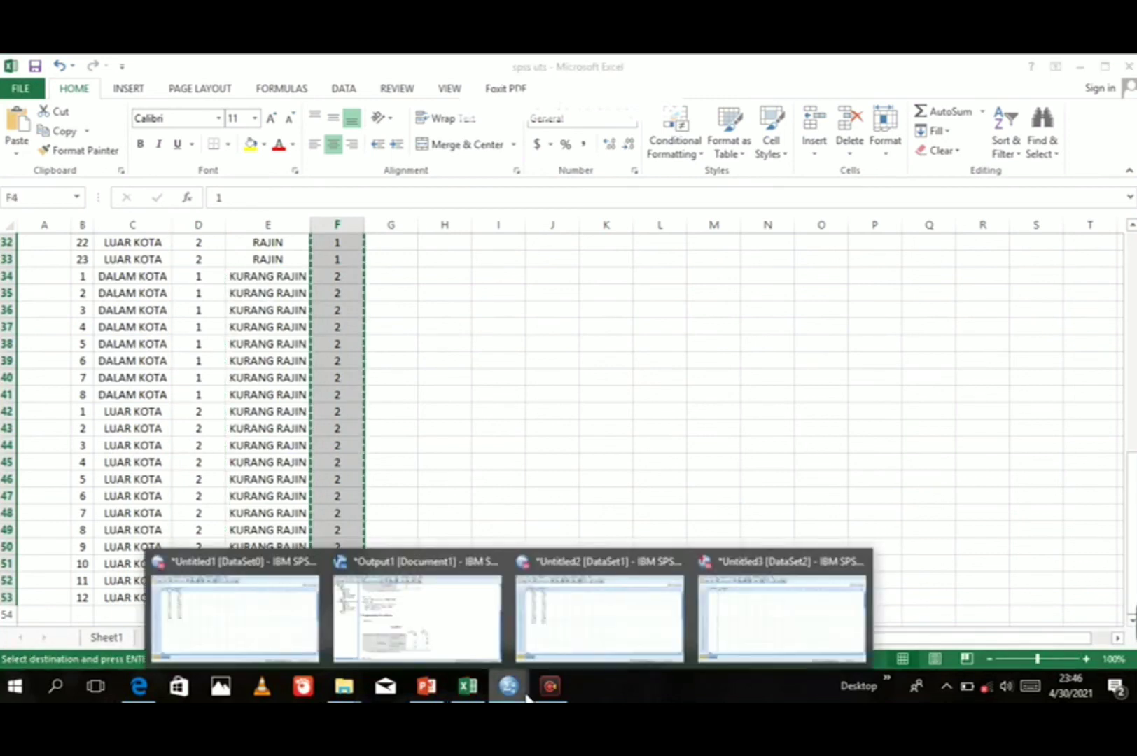
{"action": "left_click", "coordinate": [775, 624]}
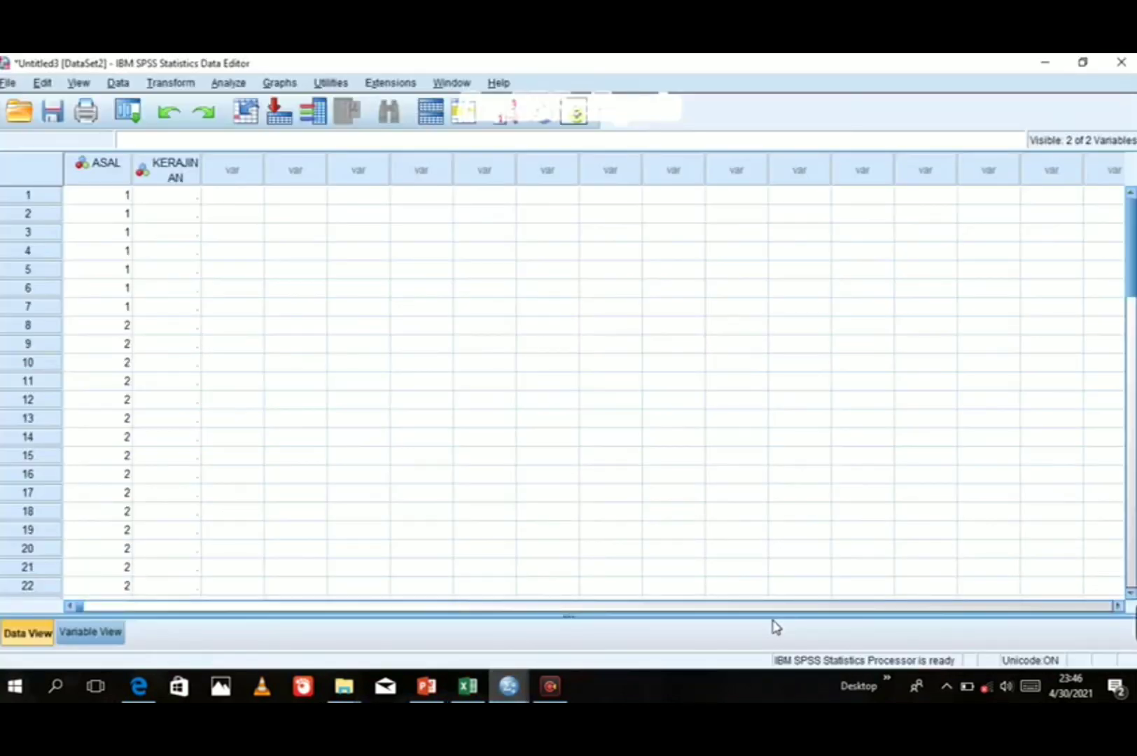
{"action": "left_click", "coordinate": [182, 197]}
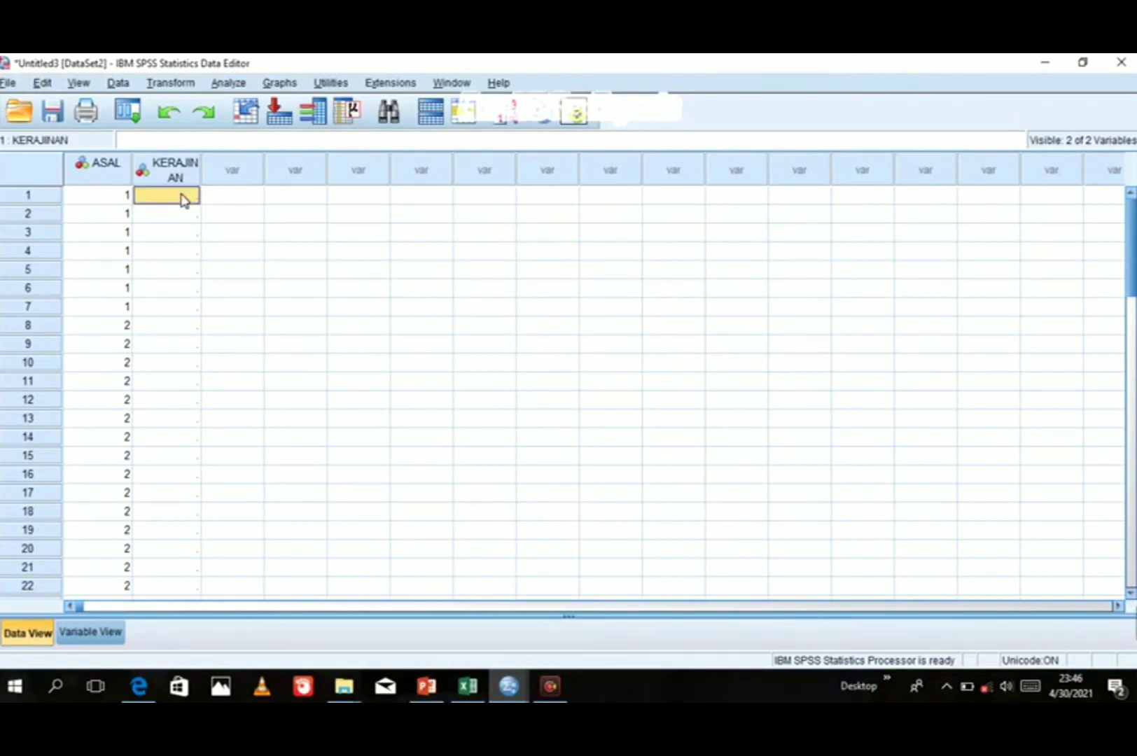
{"action": "right_click", "coordinate": [183, 197]}
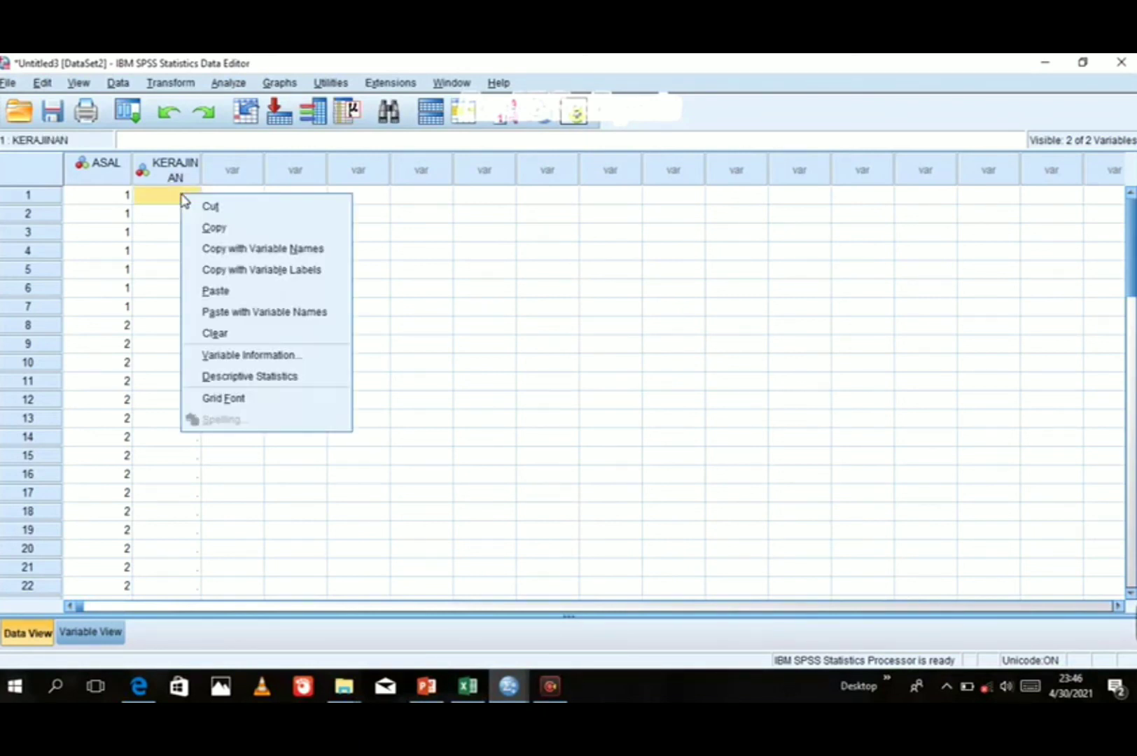
{"action": "left_click", "coordinate": [206, 300]}
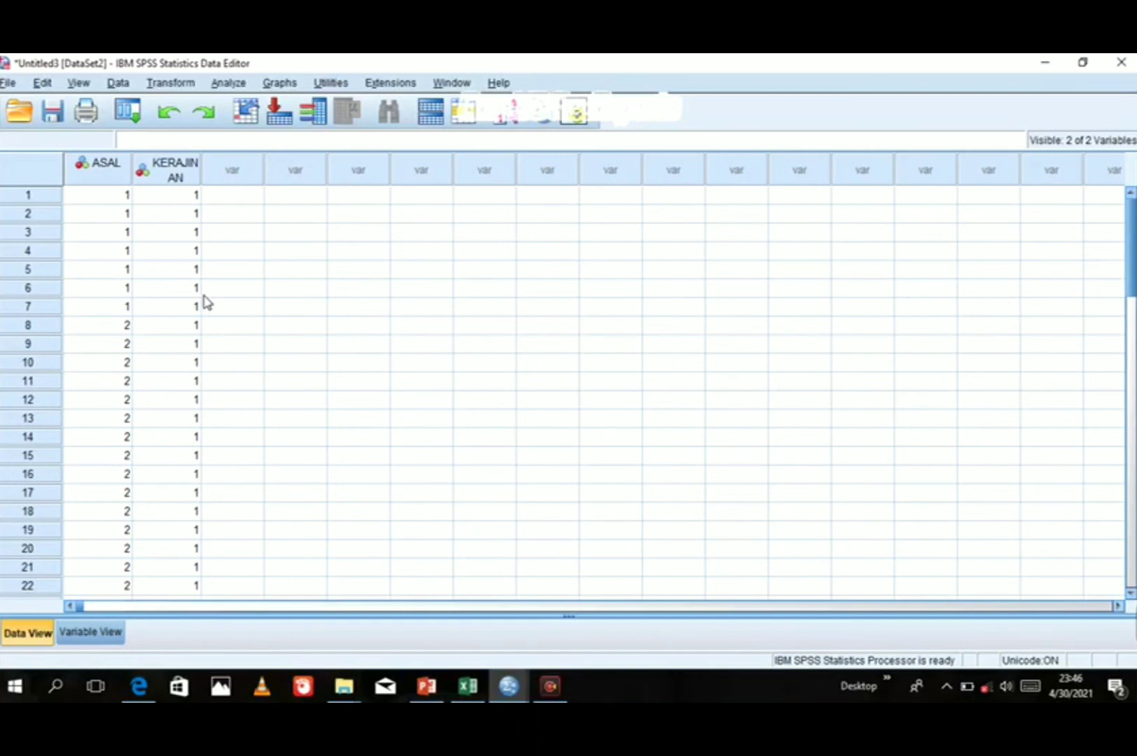
Examine the pasted ASAL and KERAJINAN codes down the rows to case 32.
{"action": "key", "text": "Down"}
{"action": "key", "text": "Down"}
{"action": "key", "text": "Down"}
{"action": "key", "text": "Down"}
{"action": "key", "text": "Down"}
{"action": "key", "text": "Down"}
{"action": "key", "text": "Down"}
{"action": "key", "text": "Down"}
{"action": "key", "text": "Down"}
{"action": "key", "text": "Down"}
{"action": "key", "text": "Down"}
{"action": "key", "text": "Down"}
{"action": "key", "text": "Down"}
{"action": "key", "text": "Down"}
{"action": "key", "text": "Down"}
{"action": "key", "text": "Down"}
{"action": "key", "text": "Down"}
{"action": "key", "text": "Down"}
{"action": "key", "text": "Down"}
{"action": "key", "text": "Down"}
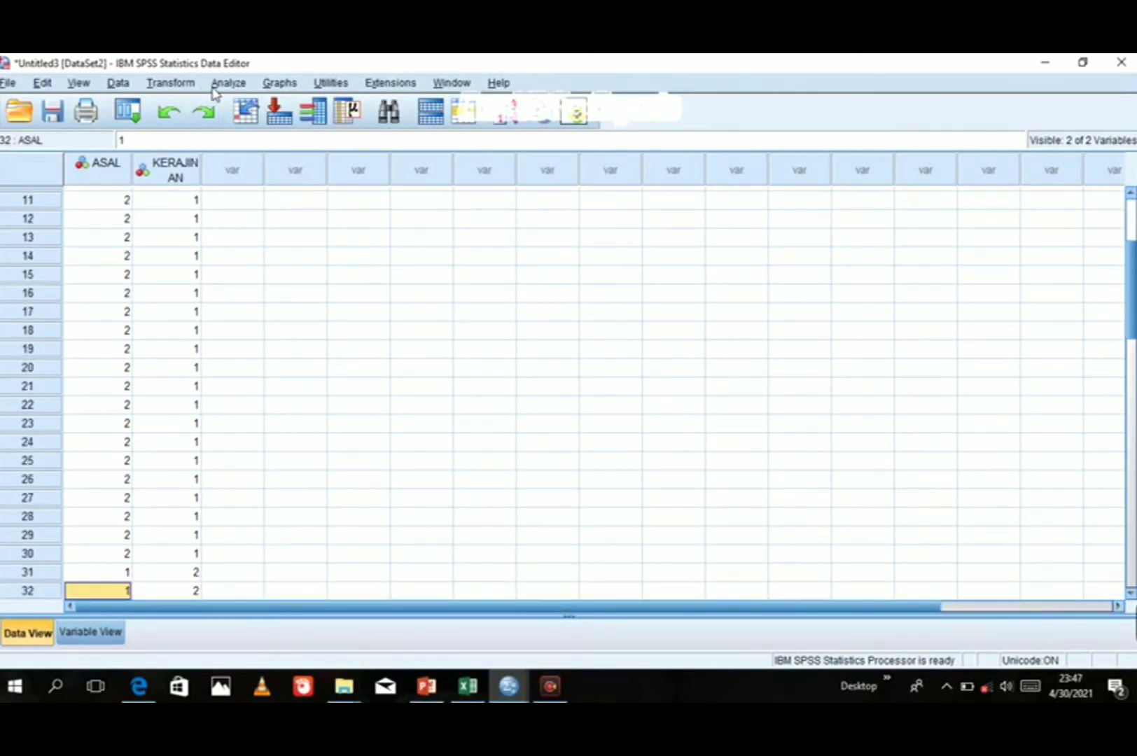
Set up a Crosstabs analysis with Asal Pekerja [ASAL] as the row variable and Tingkat Kerajinan as the column variable.
{"action": "left_click", "coordinate": [233, 86]}
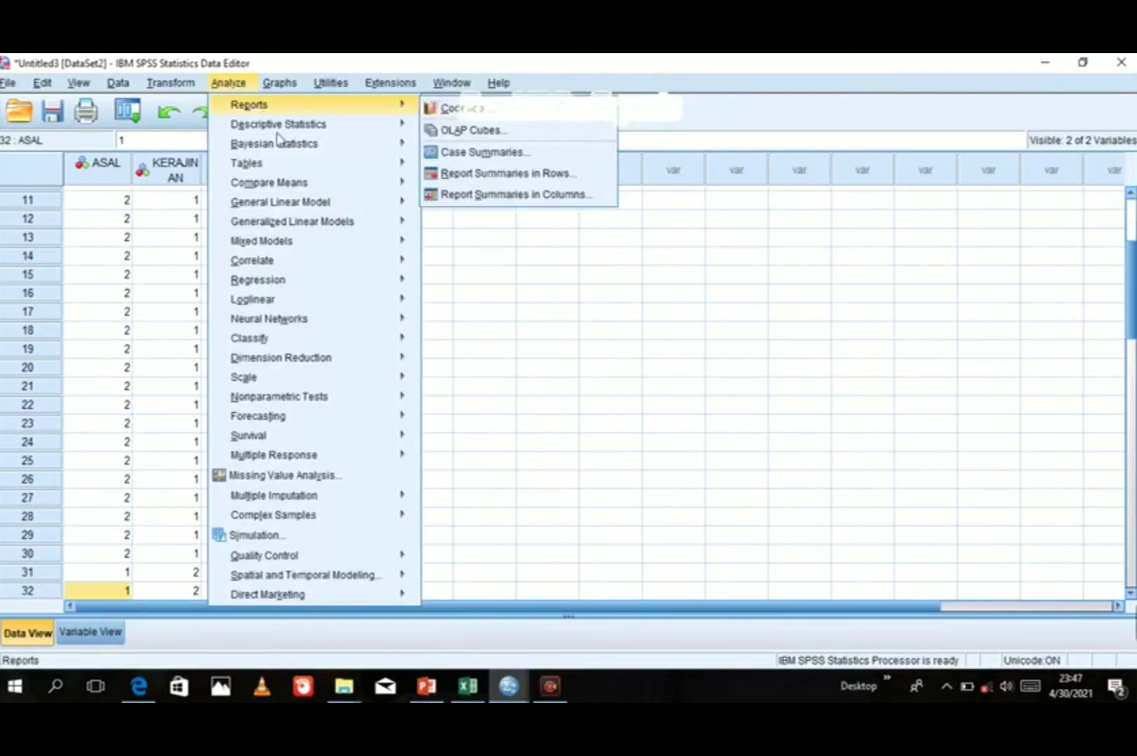
{"action": "mouse_move", "coordinate": [301, 181]}
{"action": "mouse_move", "coordinate": [323, 126]}
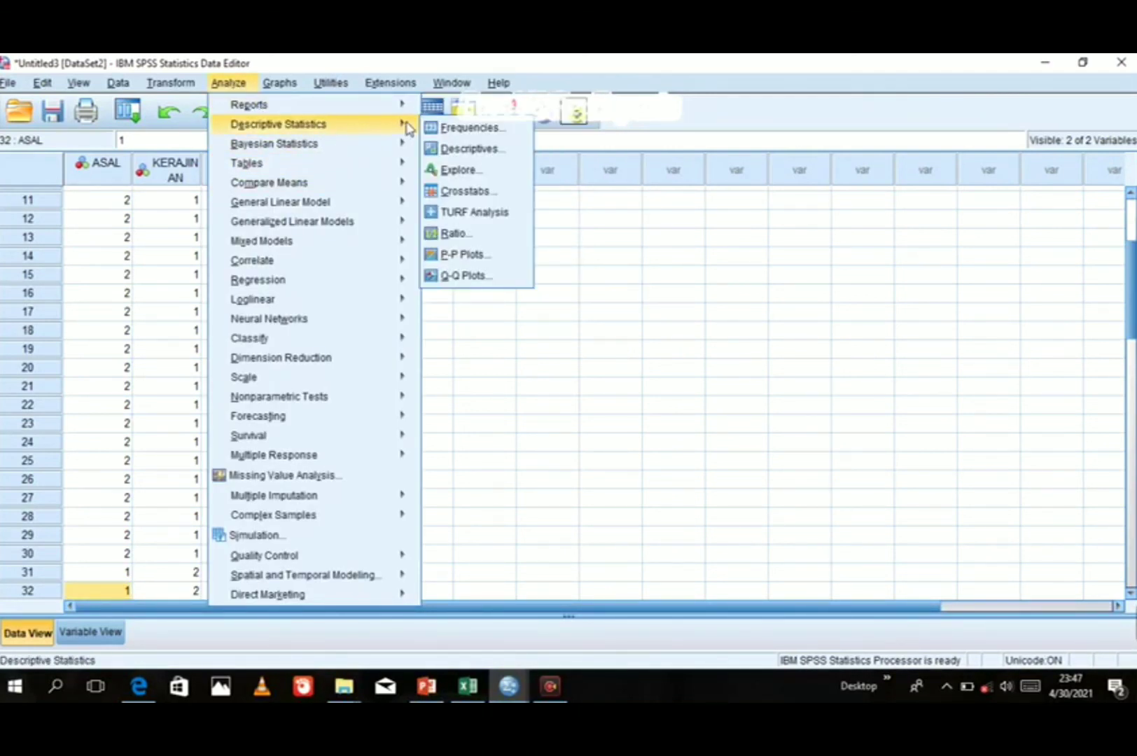
{"action": "left_click", "coordinate": [466, 192]}
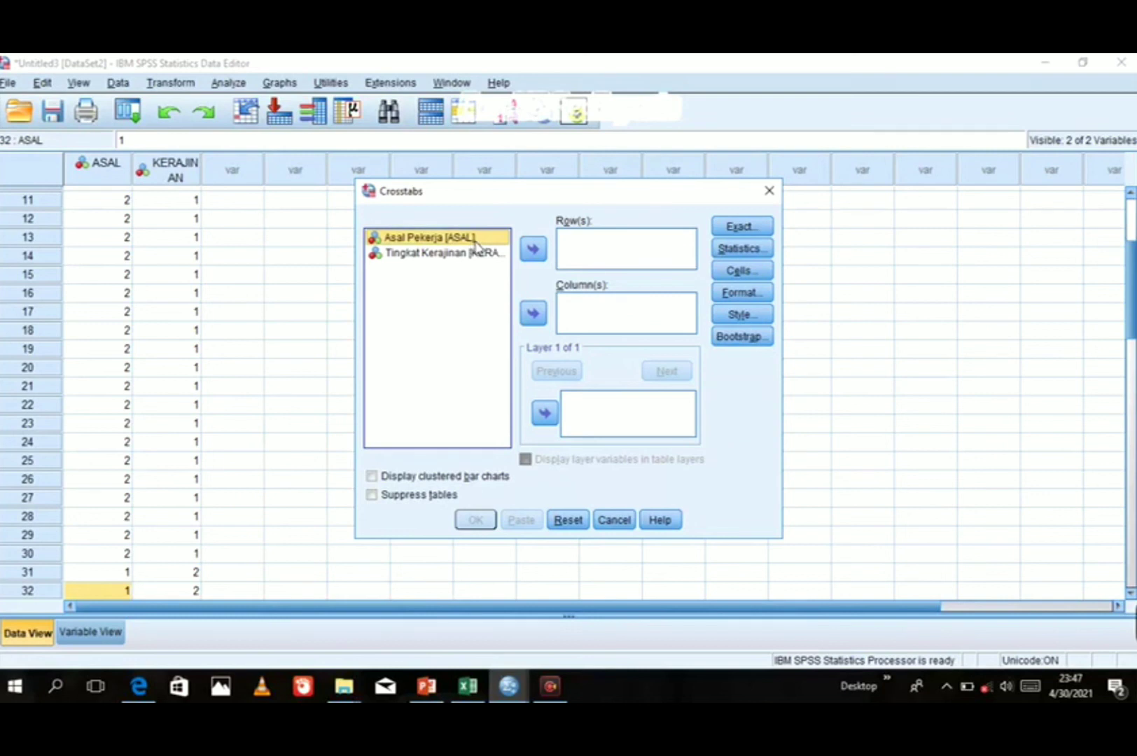
{"action": "left_click", "coordinate": [533, 250]}
{"action": "left_click", "coordinate": [492, 239]}
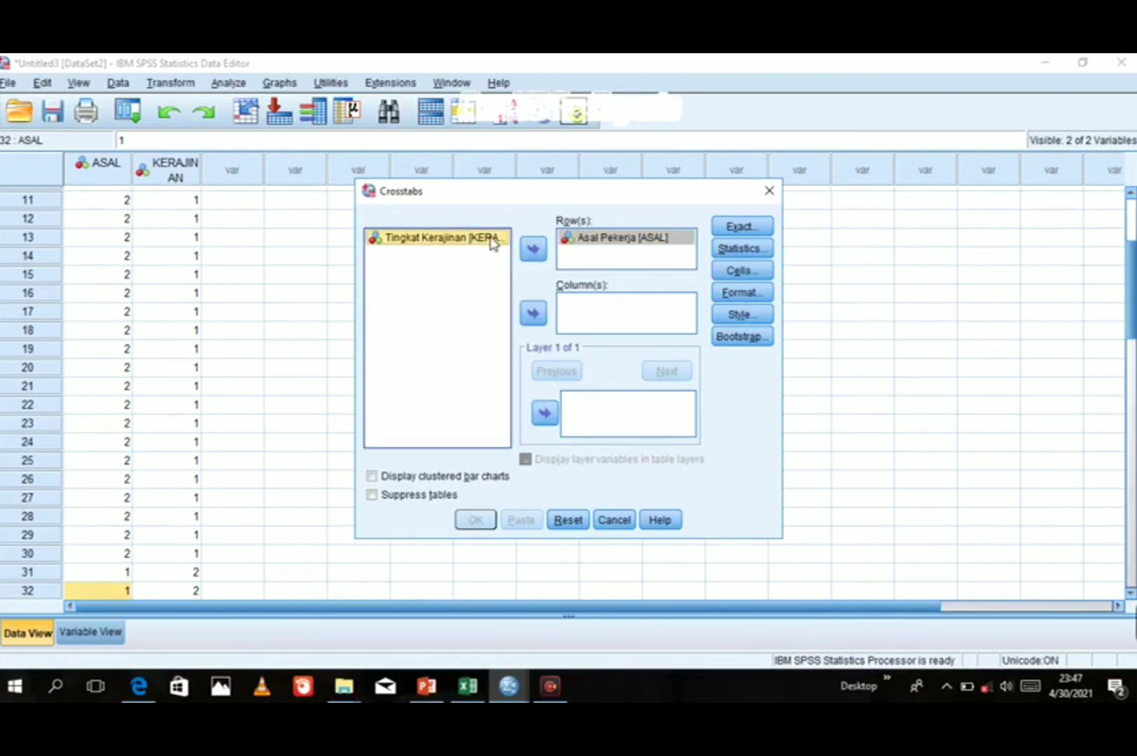
{"action": "left_click", "coordinate": [534, 315]}
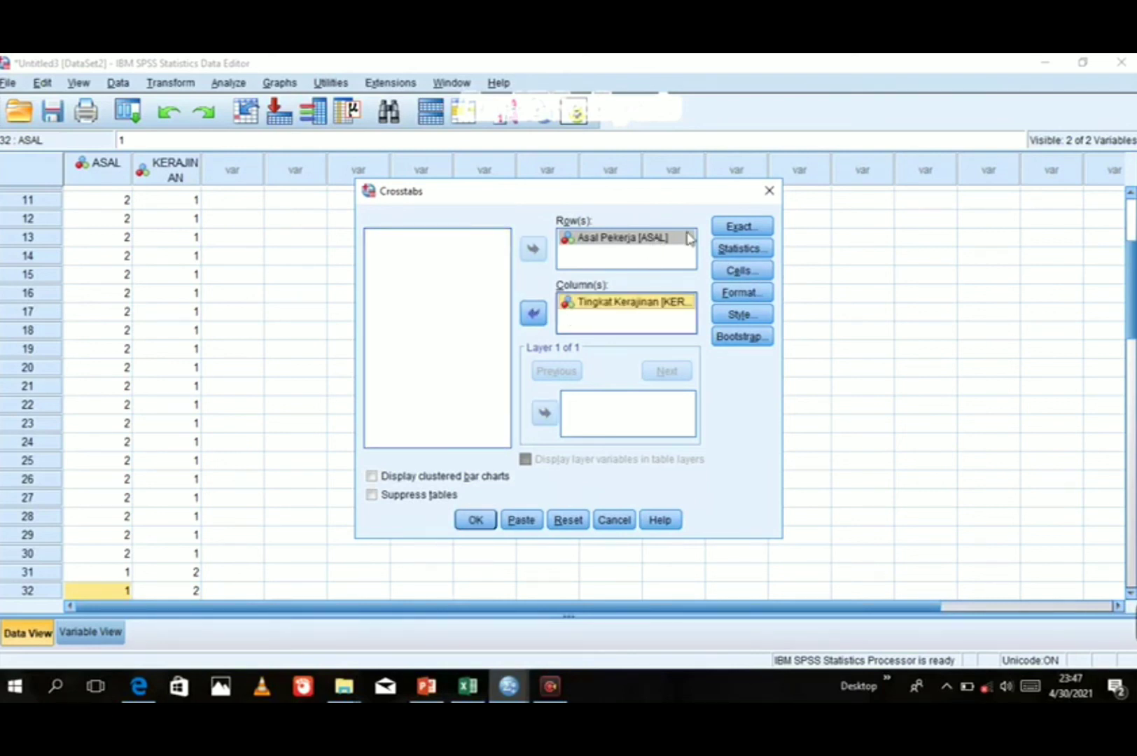
Request the Chi-square and Contingency coefficient statistics for the crosstab.
{"action": "left_click", "coordinate": [732, 250]}
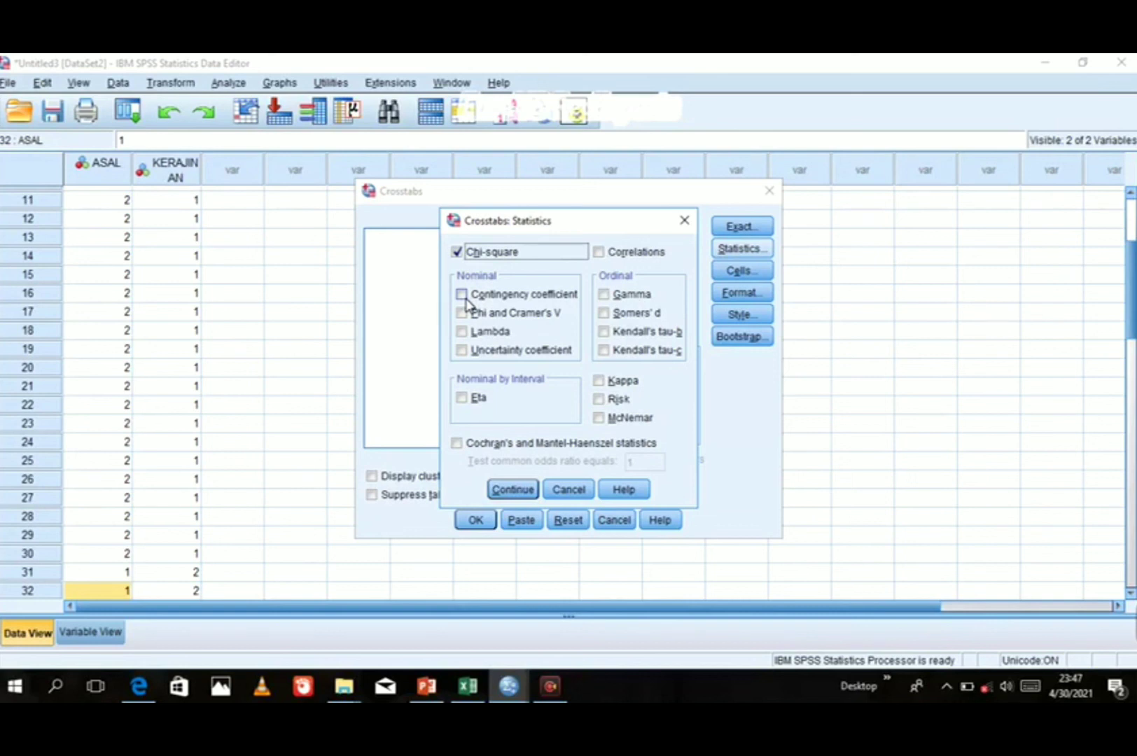
{"action": "left_click", "coordinate": [462, 296]}
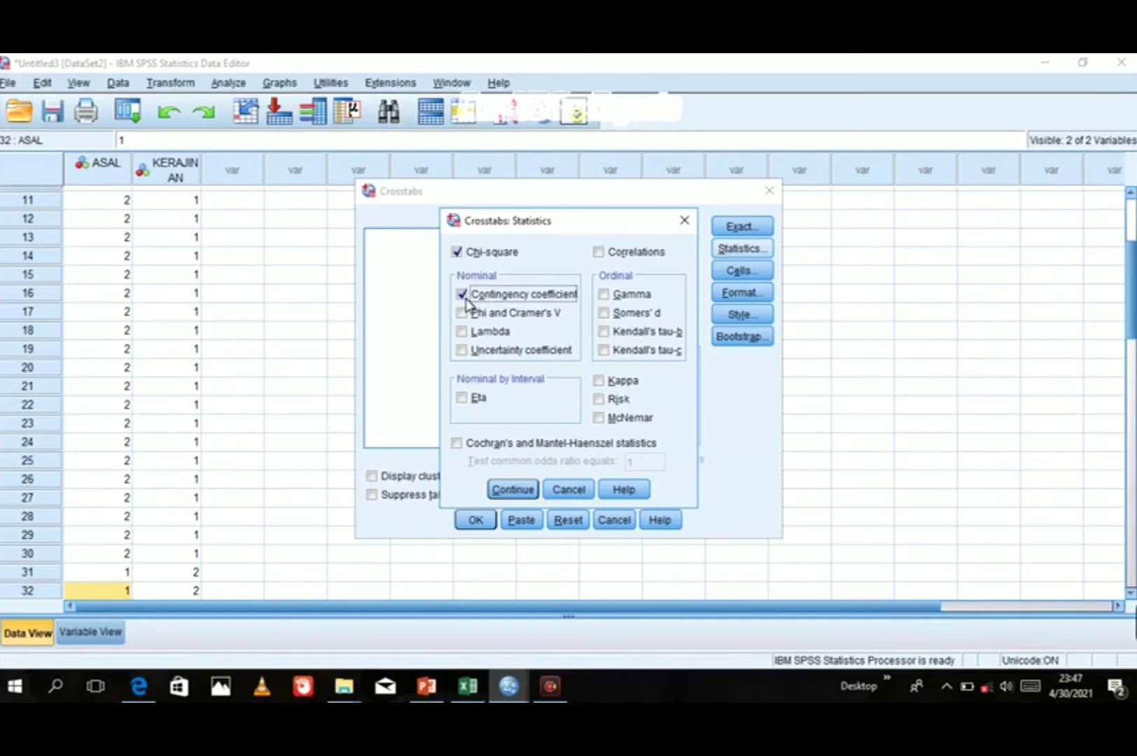
{"action": "left_click", "coordinate": [514, 490]}
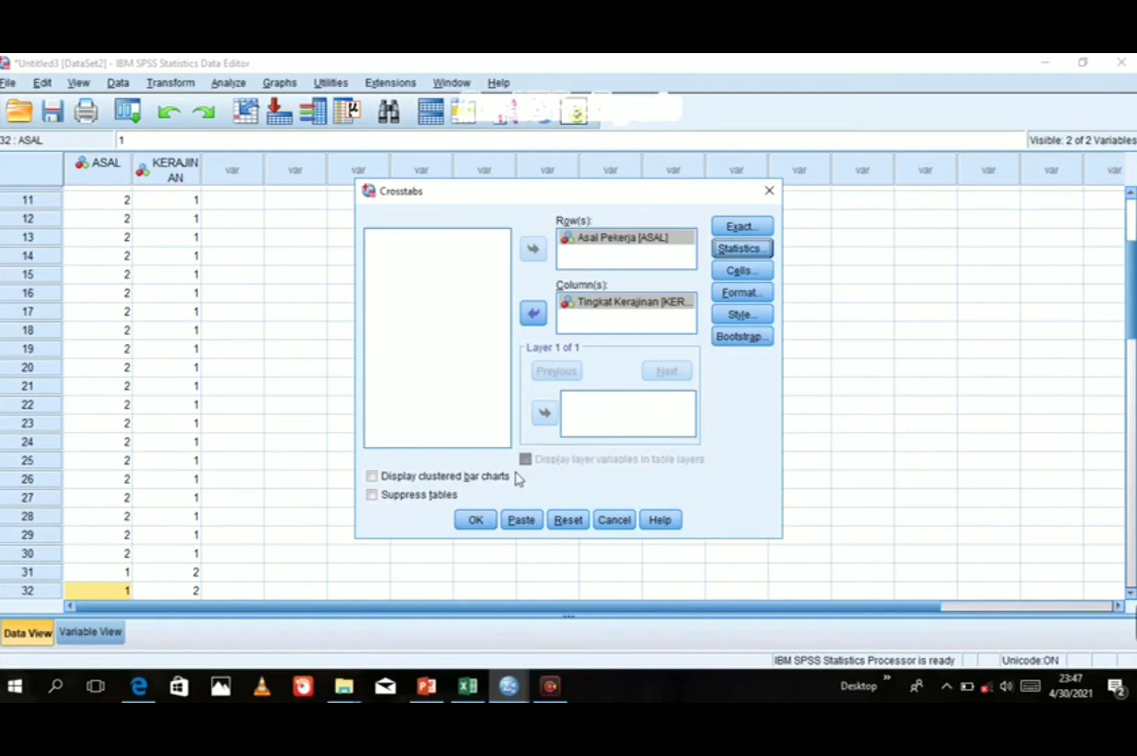
Add row percentages to the crosstab's cell display alongside the observed counts and run the analysis.
{"action": "left_click", "coordinate": [738, 278]}
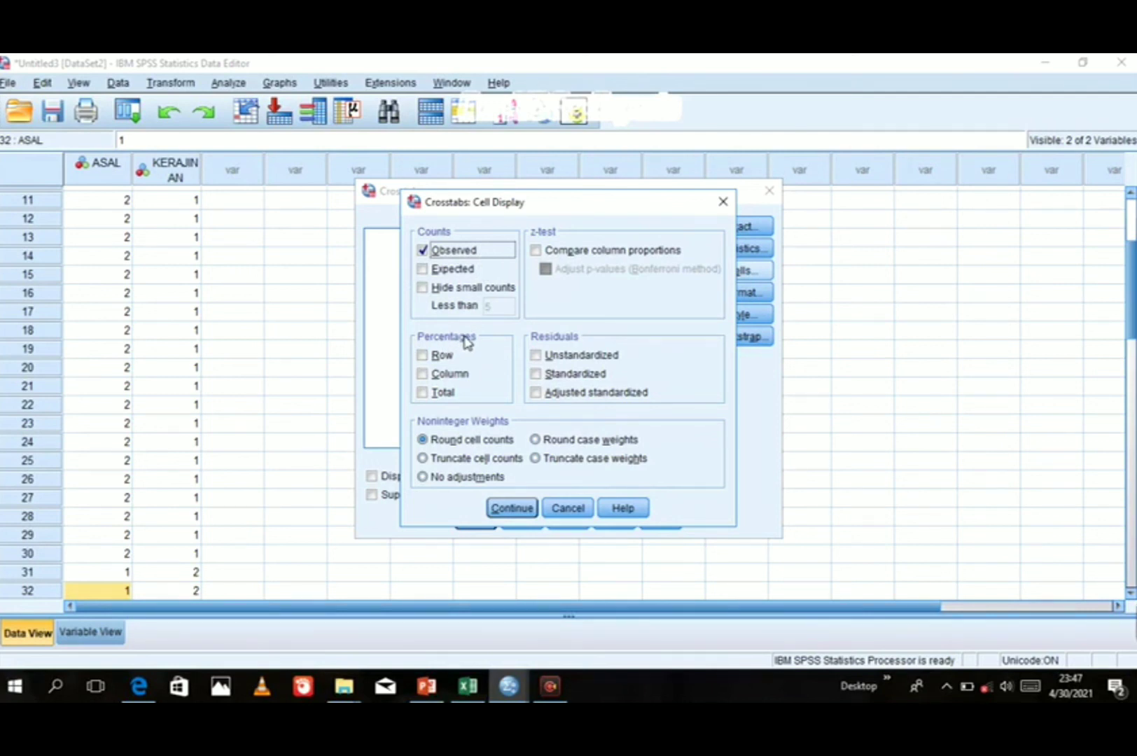
{"action": "left_click", "coordinate": [422, 356]}
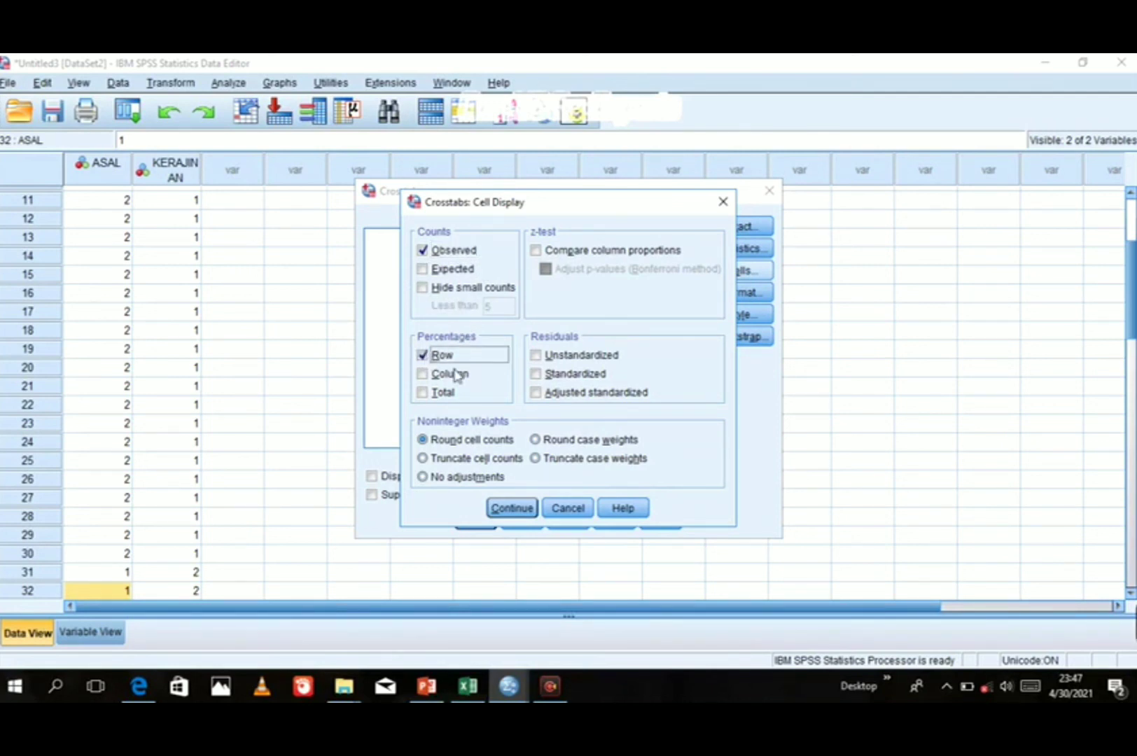
{"action": "left_click", "coordinate": [514, 509]}
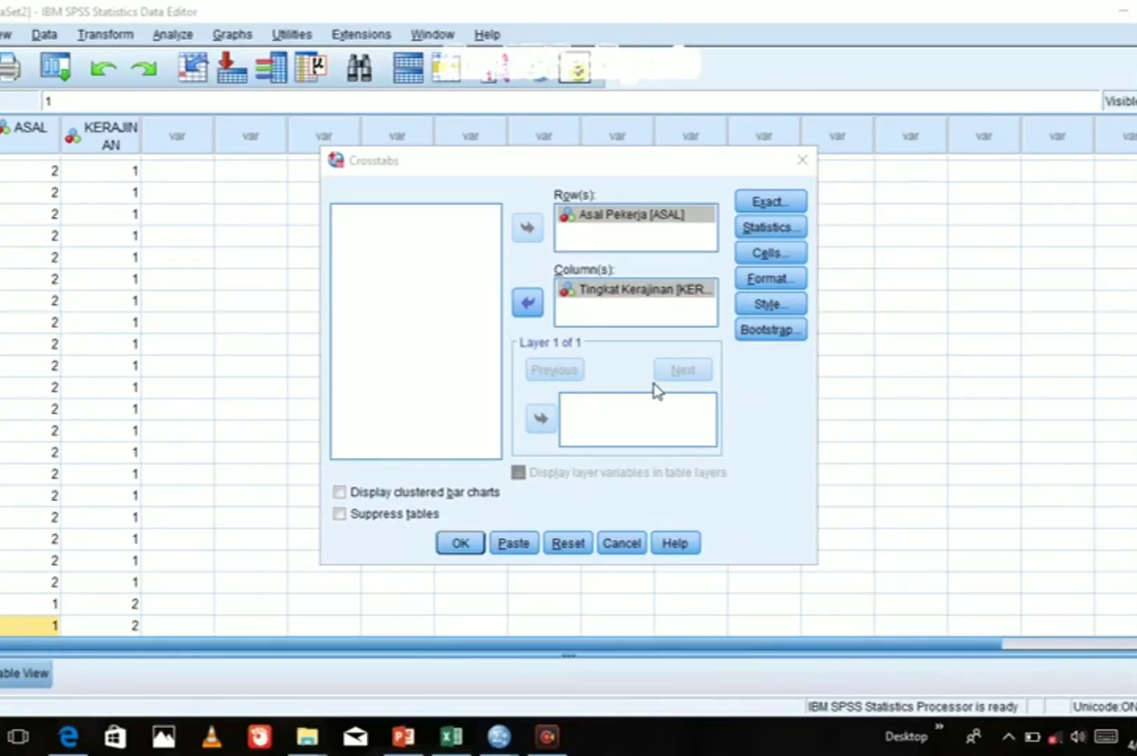
{"action": "left_click", "coordinate": [458, 544]}
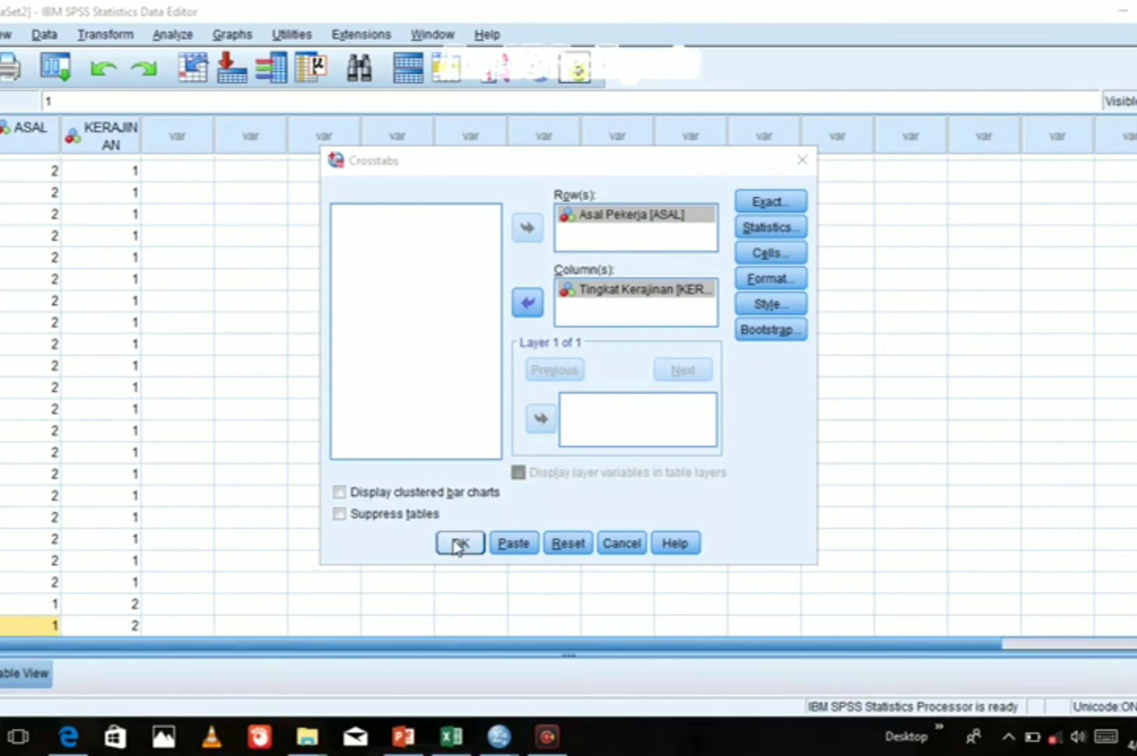